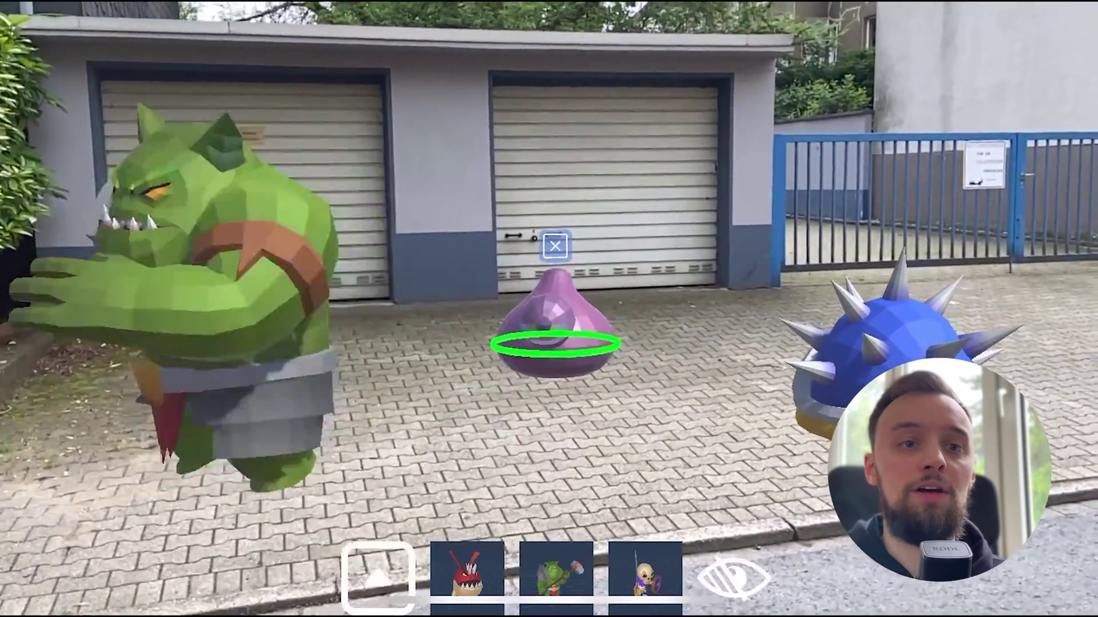
Add a new pair with the House prefab and its screenshot image, and create the placeable objects.
{"action": "left_click", "coordinate": [548, 73]}
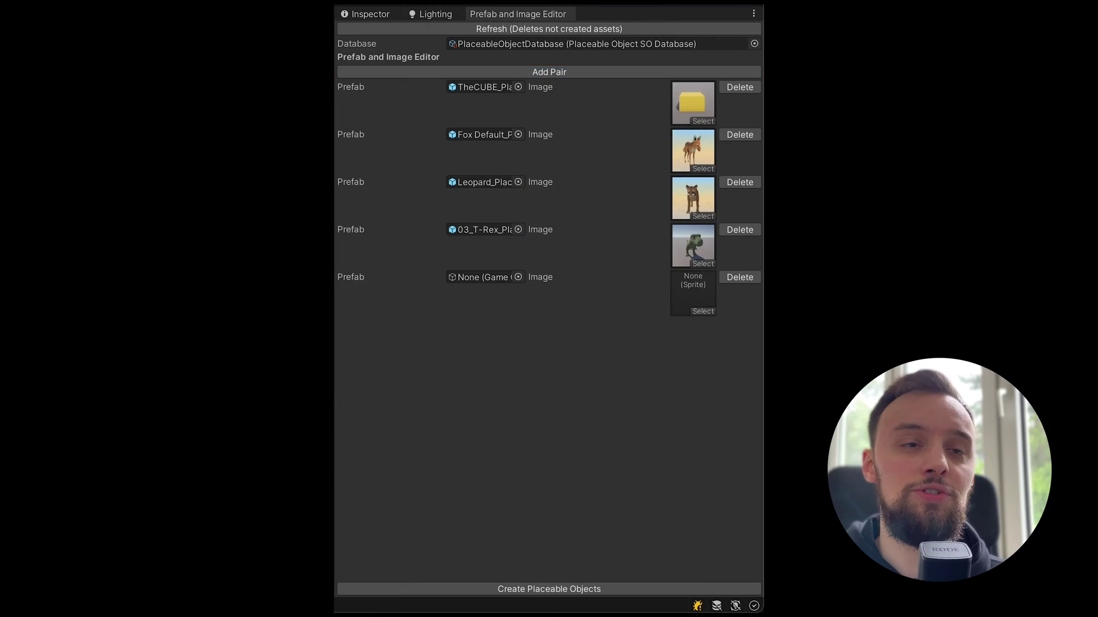
{"action": "left_click_drag", "start_coordinate": [612, 333], "coordinate": [491, 279]}
{"action": "left_click_drag", "start_coordinate": [338, 343], "coordinate": [704, 279]}
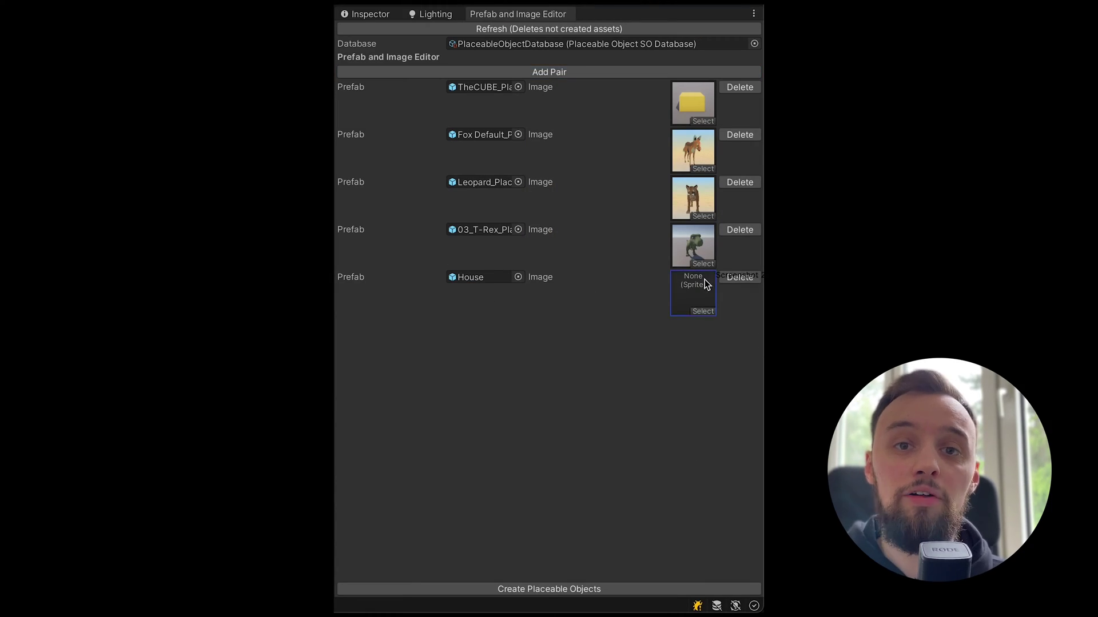
{"action": "left_click", "coordinate": [568, 590]}
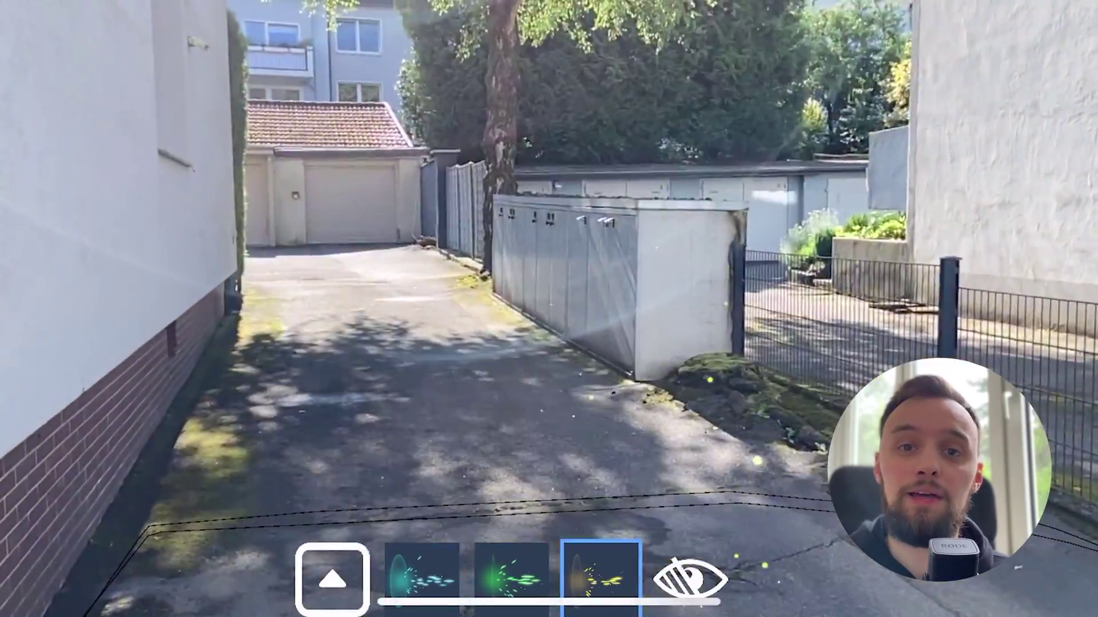
Switch the selected magic spell in the AR bar to the green blast, and after that to the blue one.
{"action": "left_click", "coordinate": [511, 576]}
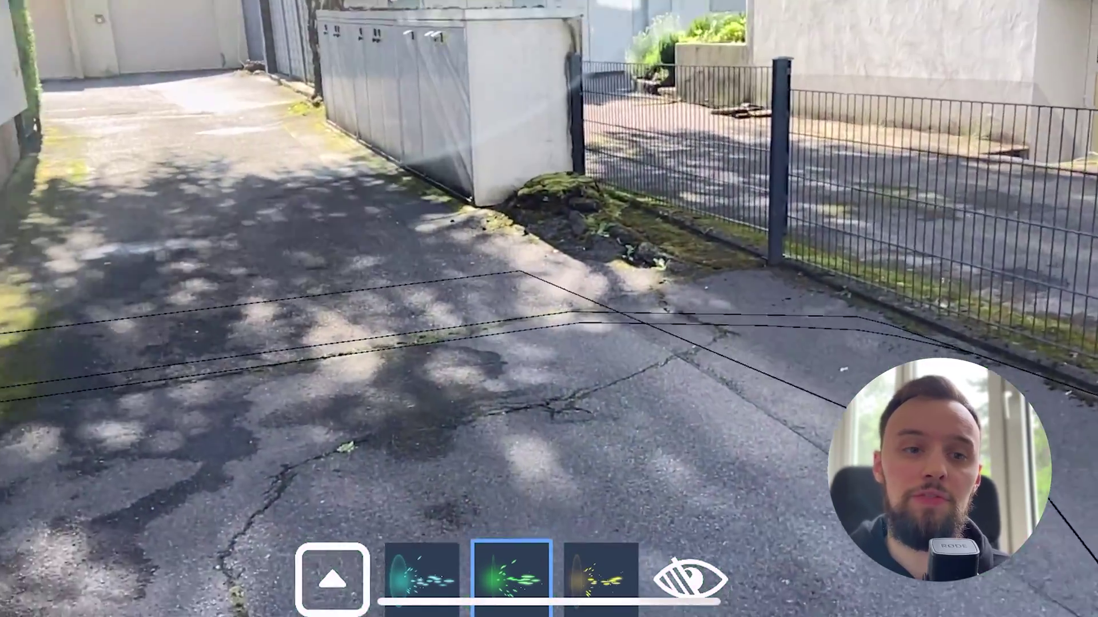
{"action": "left_click", "coordinate": [421, 577]}
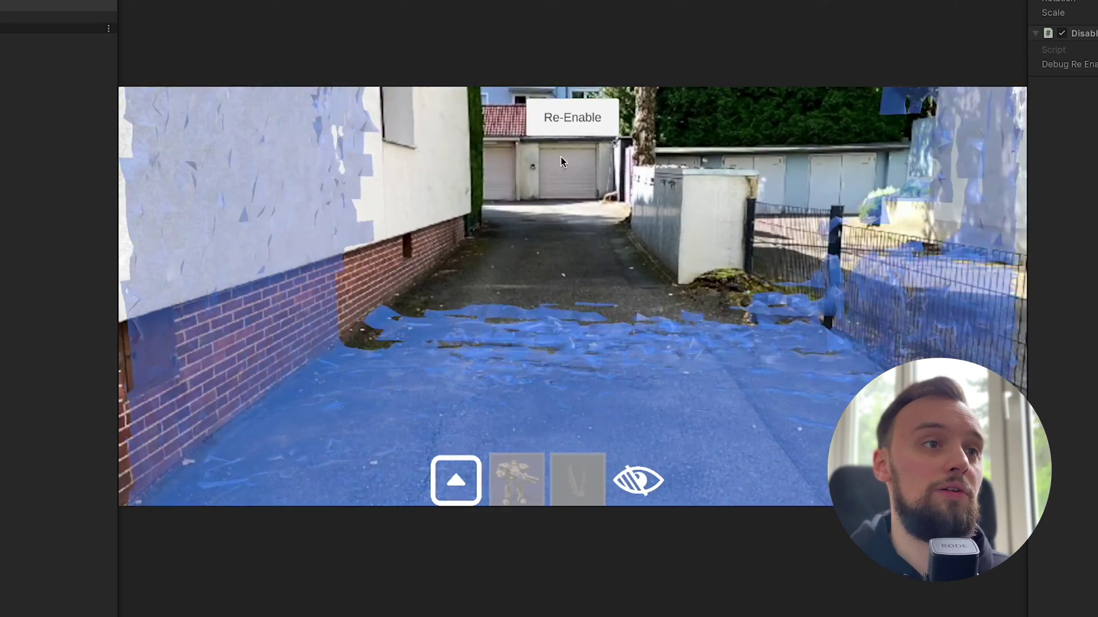
Re-enable the AR object bar and place the selected robot on the meshed ground.
{"action": "left_click", "coordinate": [562, 117]}
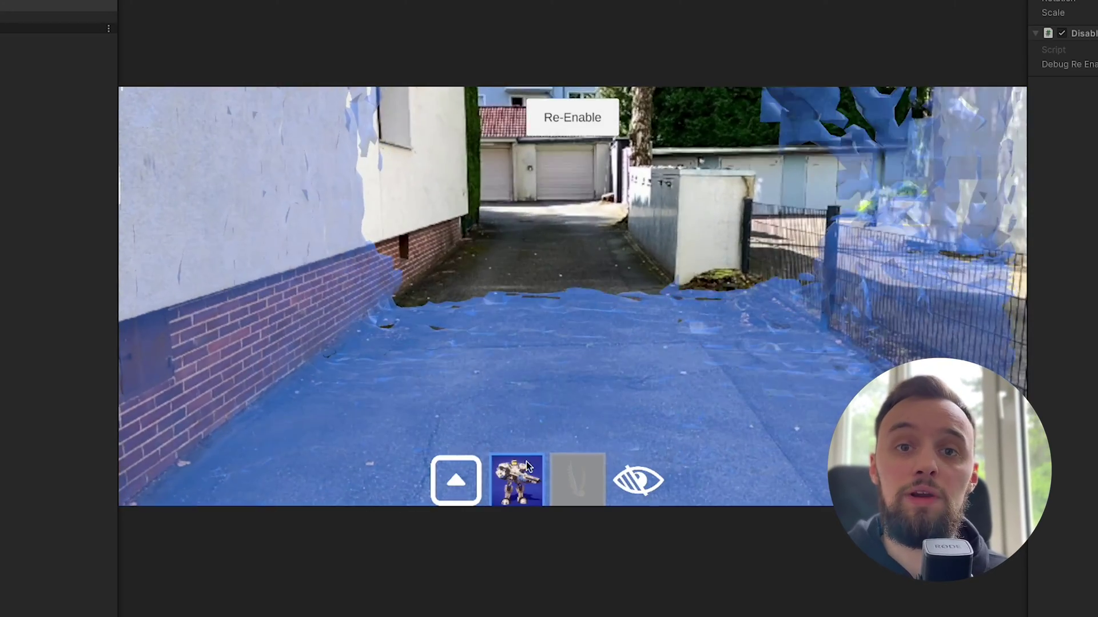
{"action": "left_click", "coordinate": [540, 397]}
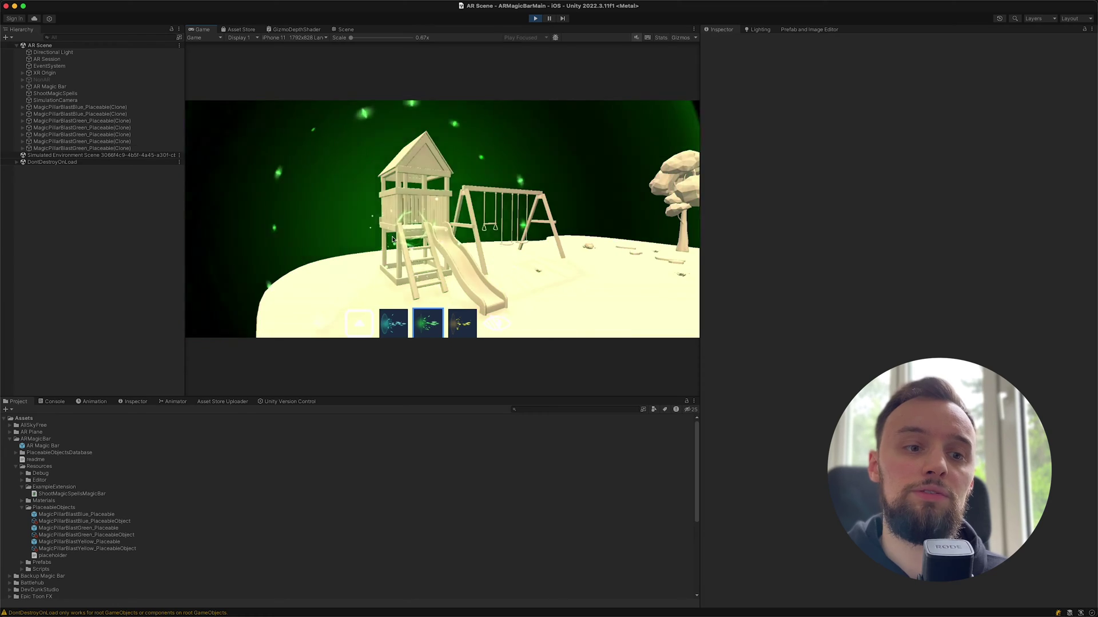
Select the yellow blast spell and cast it at several spots around the simulated playground while turning the camera.
{"action": "left_click", "coordinate": [462, 323]}
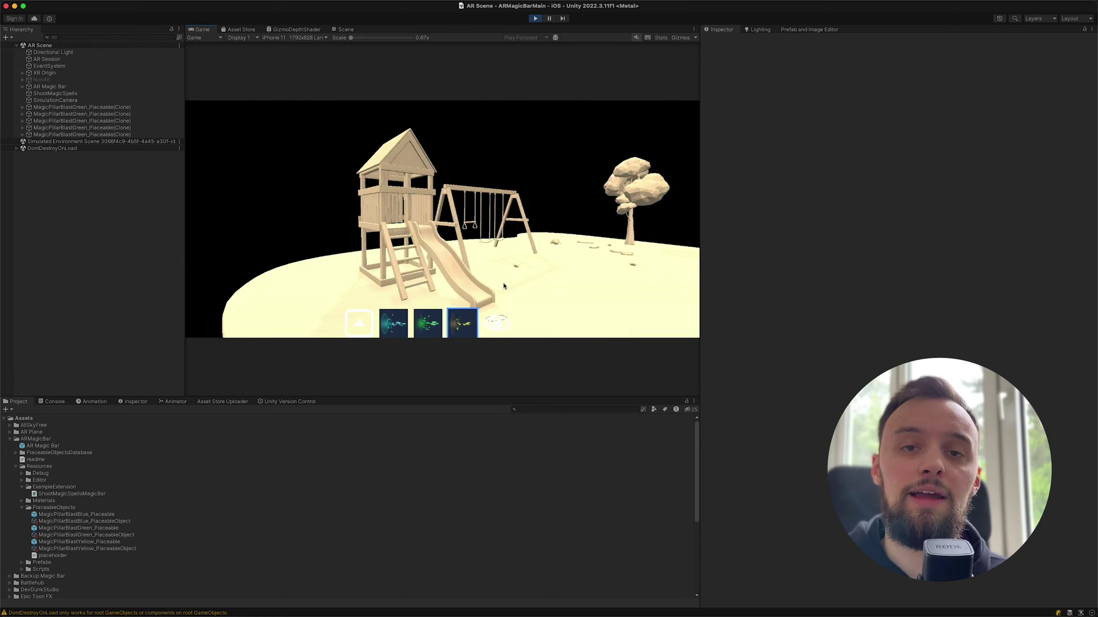
{"action": "left_click", "coordinate": [503, 284]}
{"action": "left_click", "coordinate": [507, 275]}
{"action": "right_click_drag", "start_coordinate": [507, 274], "coordinate": [558, 245]}
{"action": "left_click", "coordinate": [559, 244]}
{"action": "left_click", "coordinate": [491, 254]}
{"action": "left_click", "coordinate": [448, 267]}
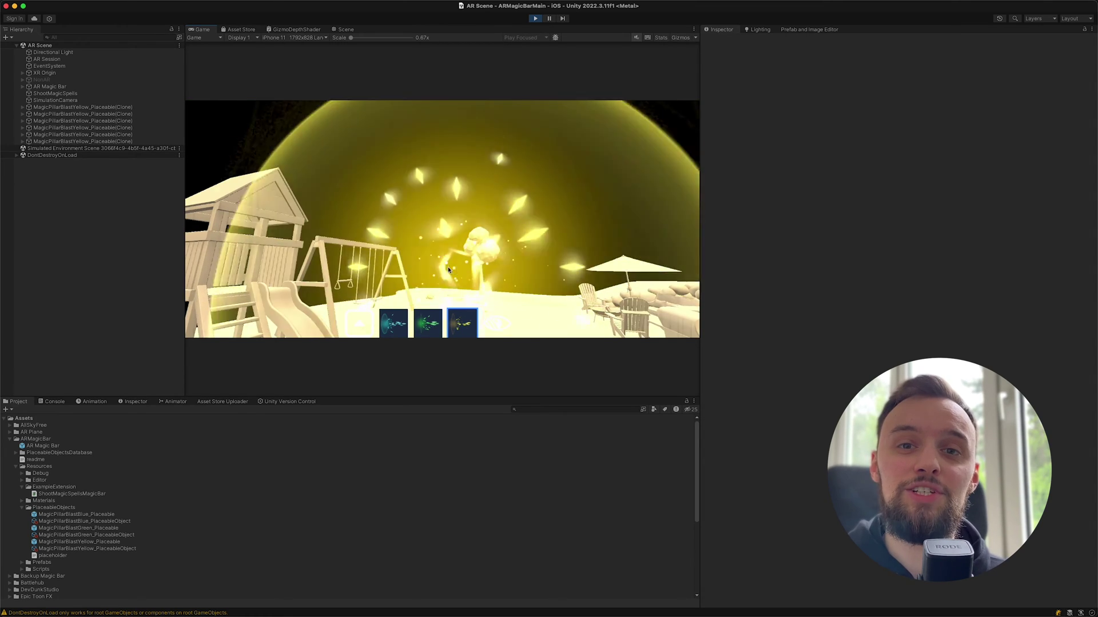
{"action": "left_click", "coordinate": [418, 246]}
{"action": "right_click_drag", "start_coordinate": [431, 213], "coordinate": [432, 248]}
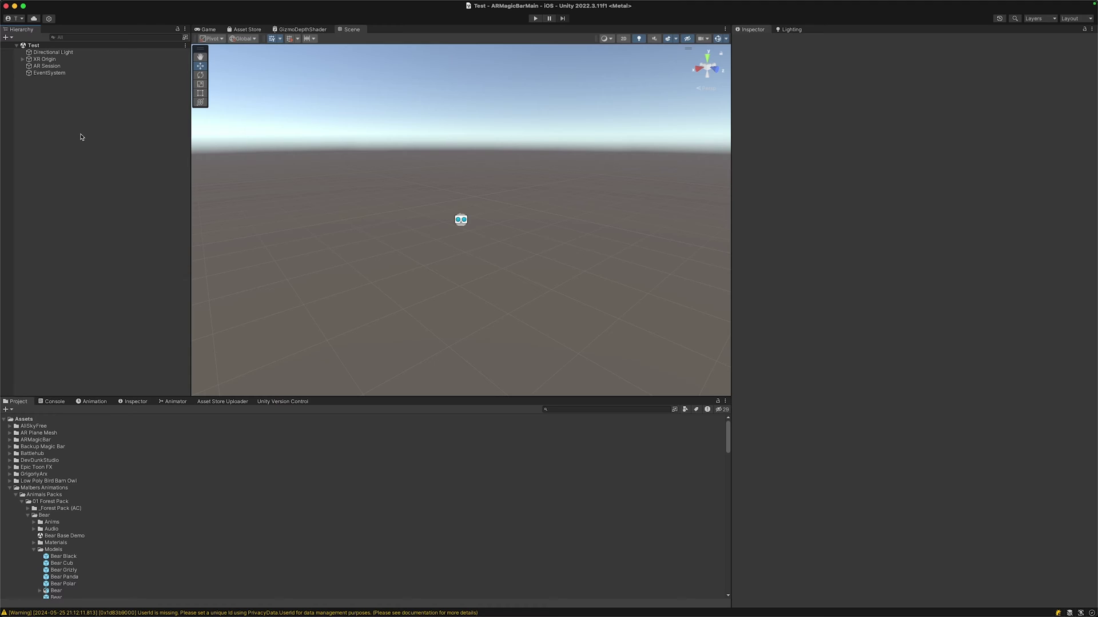
Examine the Meshing object under the XR Origin's Camera Offset and its mesh manager settings.
{"action": "left_click", "coordinate": [22, 59]}
{"action": "left_click", "coordinate": [48, 79]}
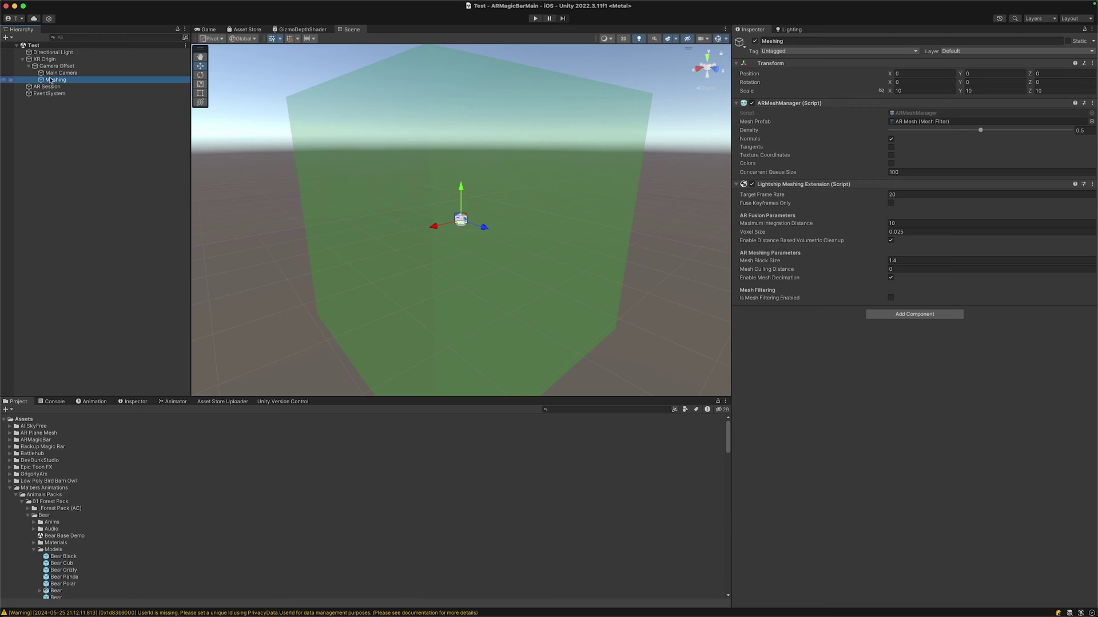
{"action": "left_click", "coordinate": [29, 66]}
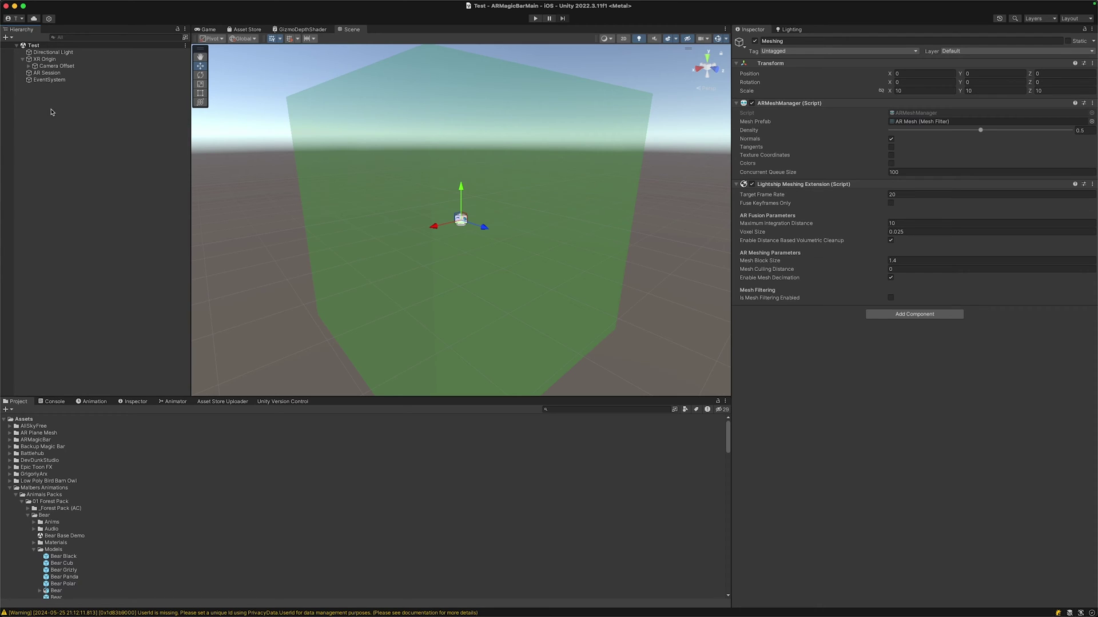
{"action": "left_click", "coordinate": [83, 135]}
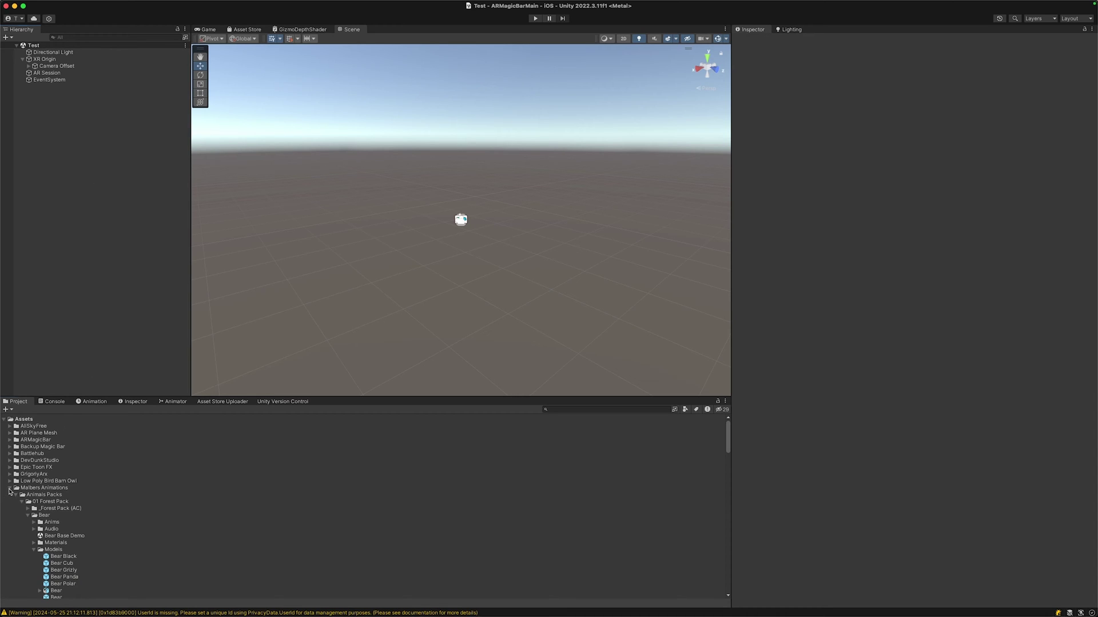
Add the AR Magic Bar prefab from the ARMagicBar folder to the scene and keep its placement method on Mesh Detection.
{"action": "left_click", "coordinate": [10, 488]}
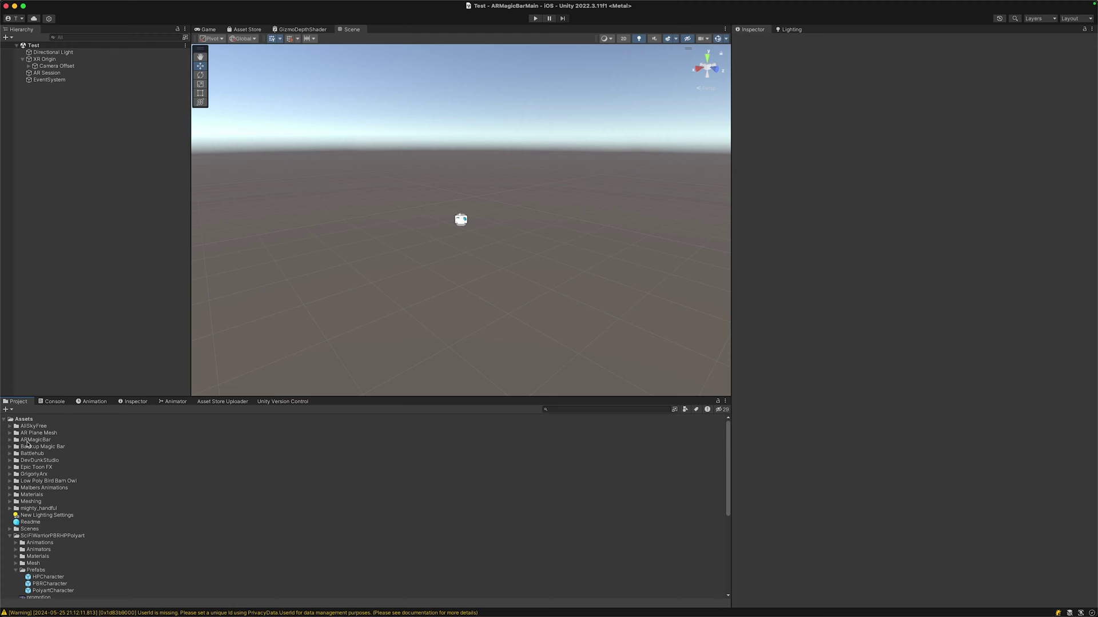
{"action": "left_click", "coordinate": [27, 441]}
{"action": "key", "text": "Right"}
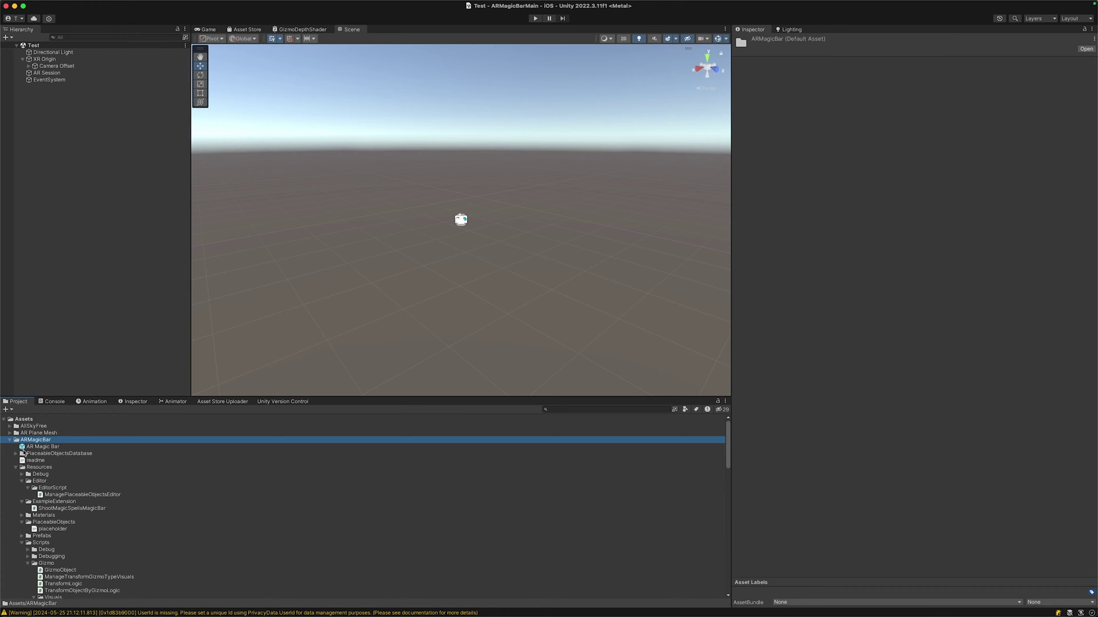
{"action": "left_click", "coordinate": [31, 448]}
{"action": "left_click_drag", "start_coordinate": [31, 450], "coordinate": [94, 256]}
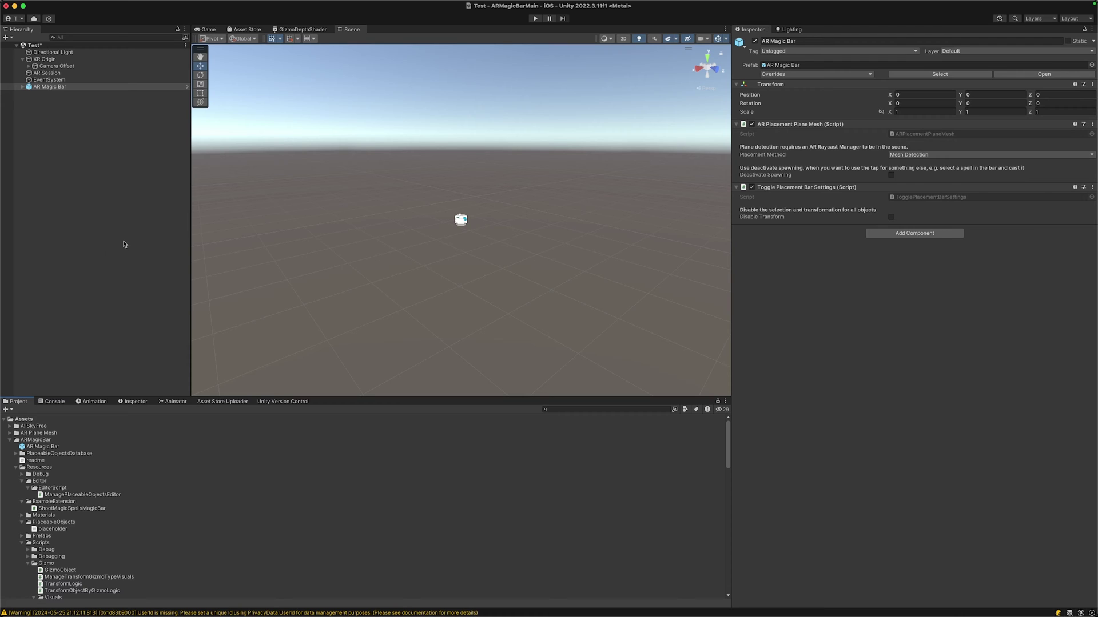
{"action": "left_click", "coordinate": [892, 155]}
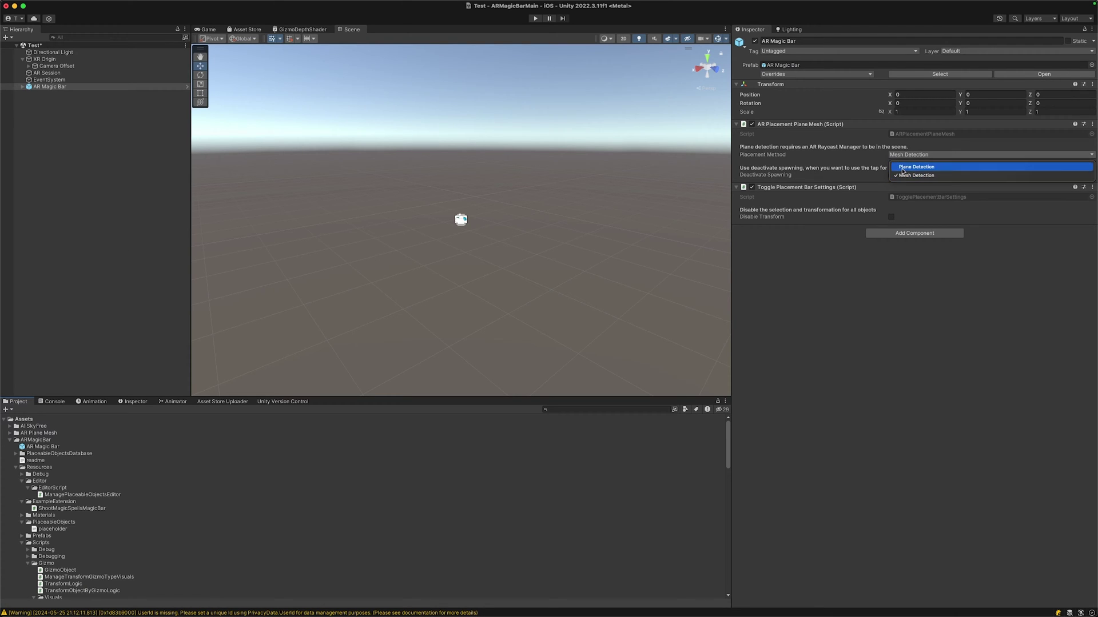
{"action": "left_click", "coordinate": [830, 276]}
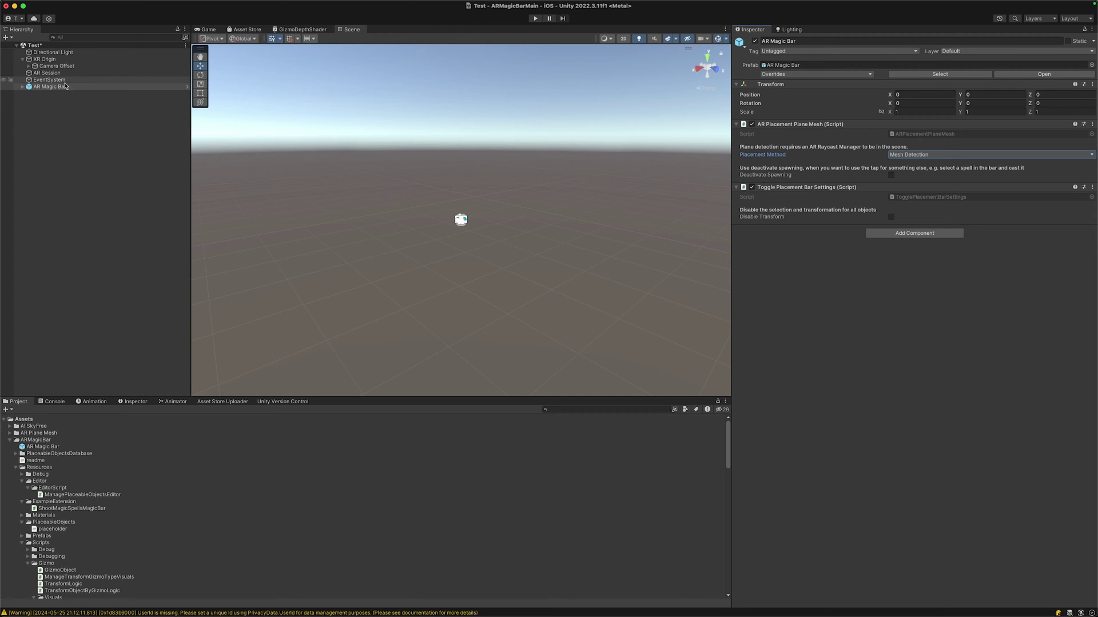
Open the AR Magic Bar's Prefab and Image Editor and dock it beside the Inspector and Lighting windows.
{"action": "mouse_move", "coordinate": [177, 3]}
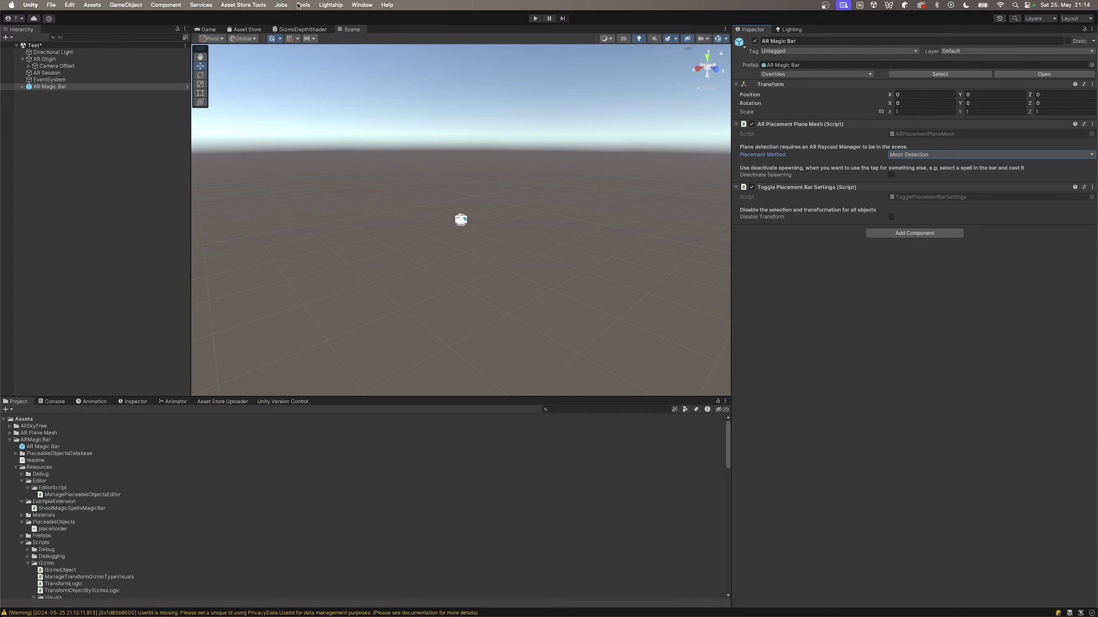
{"action": "left_click", "coordinate": [362, 5]}
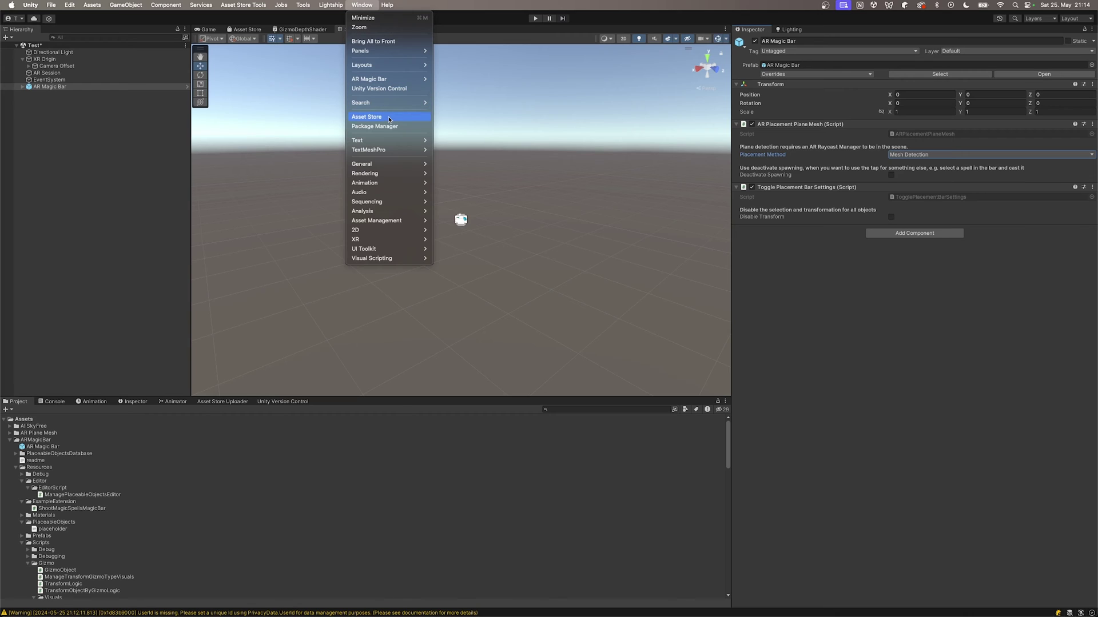
{"action": "mouse_move", "coordinate": [395, 79]}
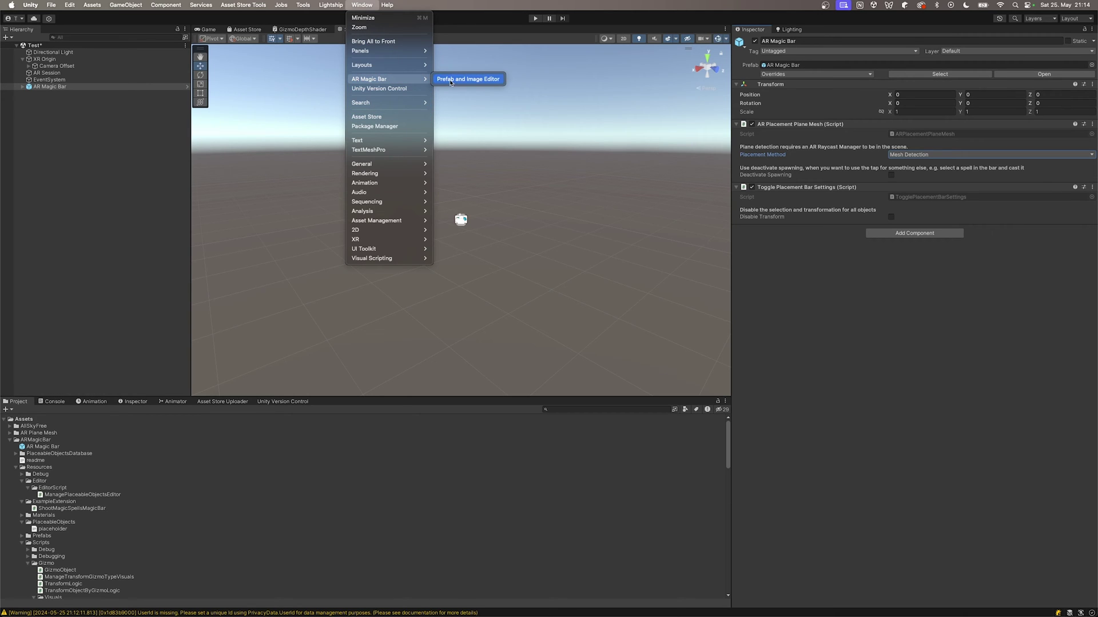
{"action": "left_click", "coordinate": [456, 80]}
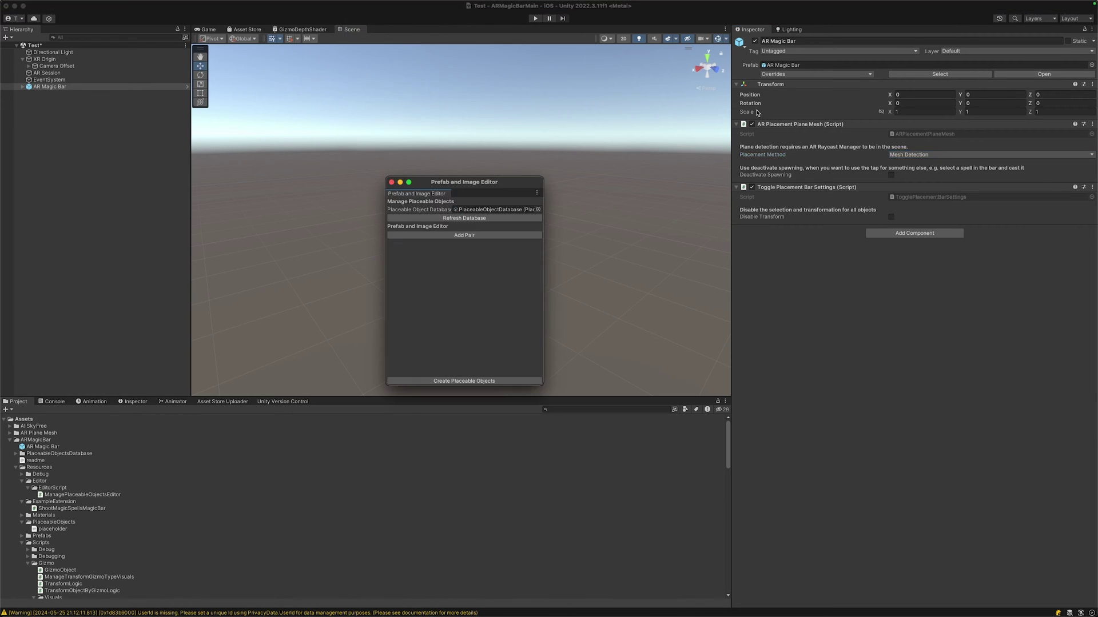
{"action": "left_click_drag", "start_coordinate": [431, 193], "coordinate": [839, 39]}
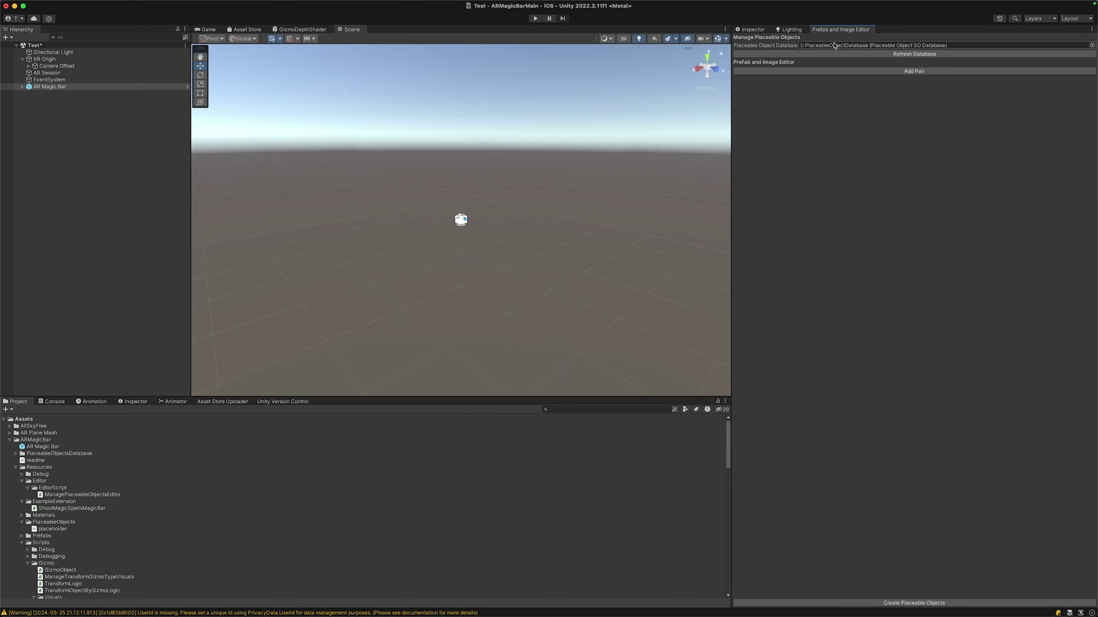
Add two prefab-image pairs and fill the first with the PBRCharacter prefab and the image Screenshot 2024-05-10 at 09.10.57.
{"action": "left_click", "coordinate": [847, 75]}
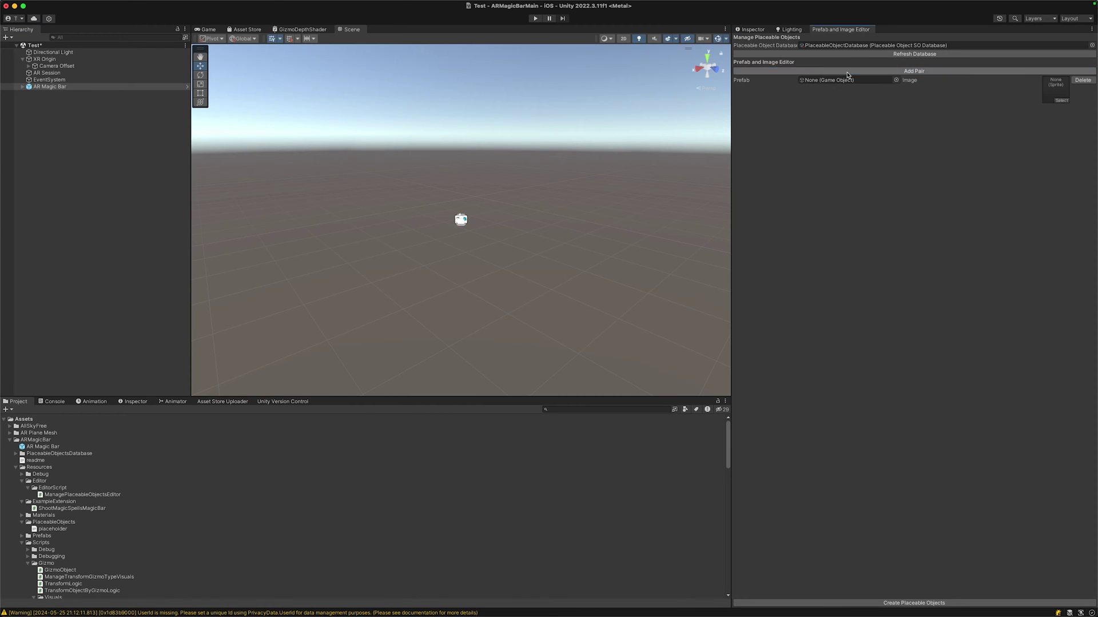
{"action": "left_click", "coordinate": [932, 71]}
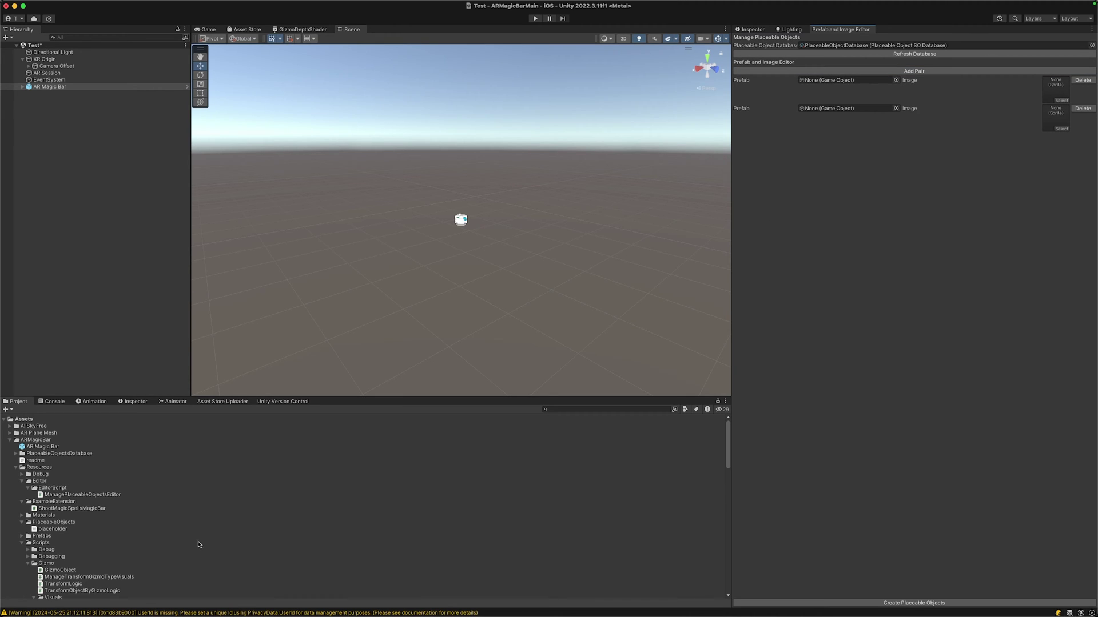
{"action": "scroll", "coordinate": [166, 530], "scroll_direction": "down", "scroll_amount": 15}
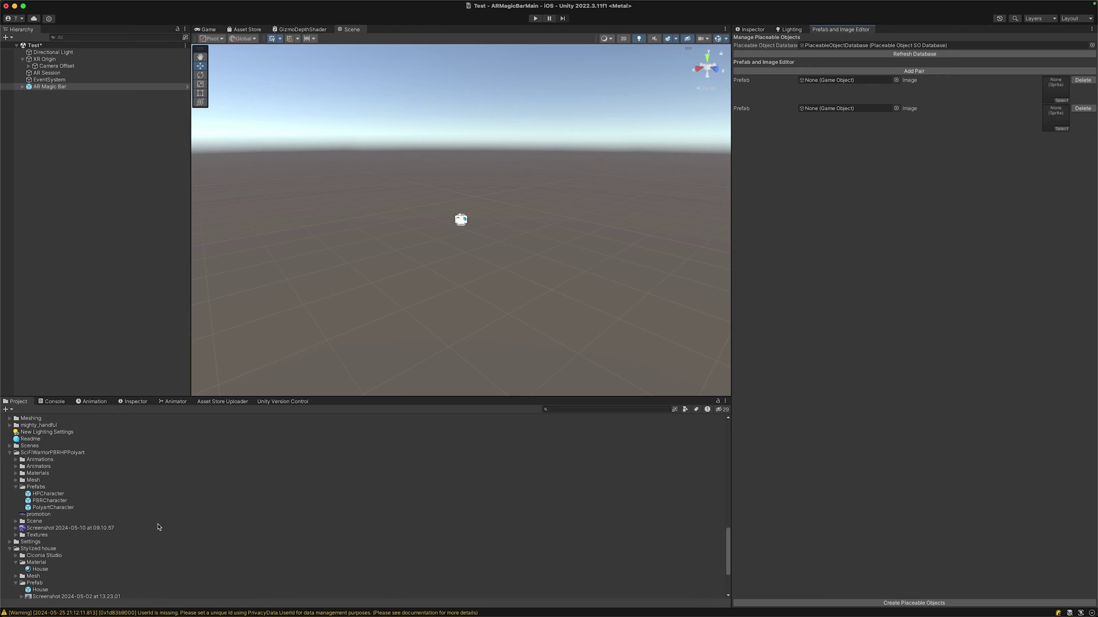
{"action": "scroll", "coordinate": [159, 527], "scroll_direction": "down", "scroll_amount": 4}
{"action": "scroll", "coordinate": [113, 476], "scroll_direction": "up", "scroll_amount": 2}
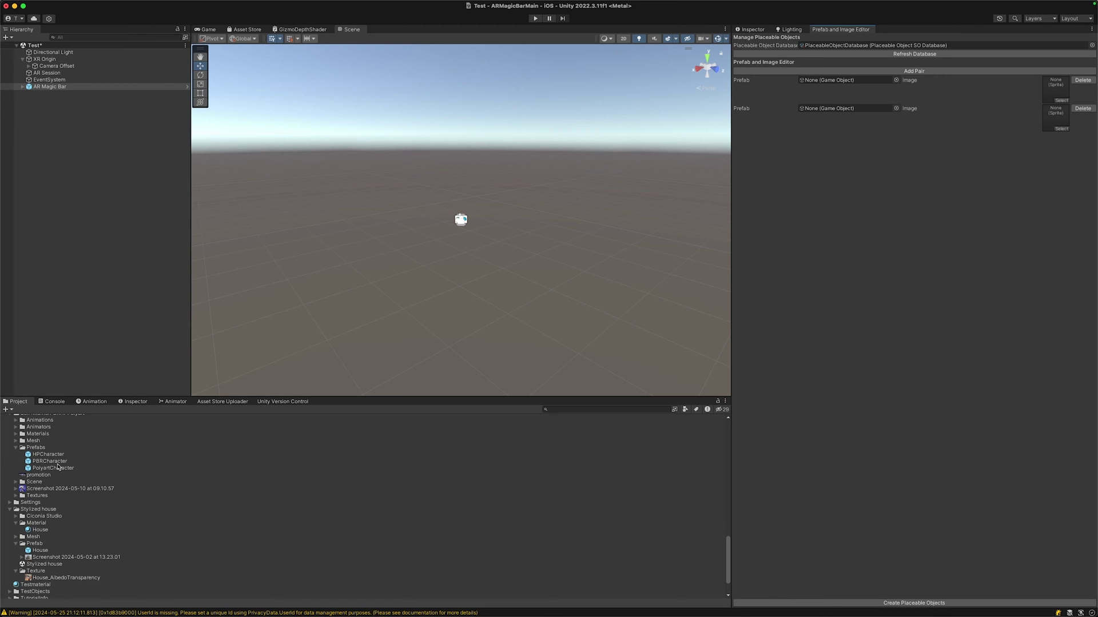
{"action": "left_click_drag", "start_coordinate": [58, 466], "coordinate": [835, 83]}
{"action": "left_click_drag", "start_coordinate": [47, 490], "coordinate": [1050, 90]}
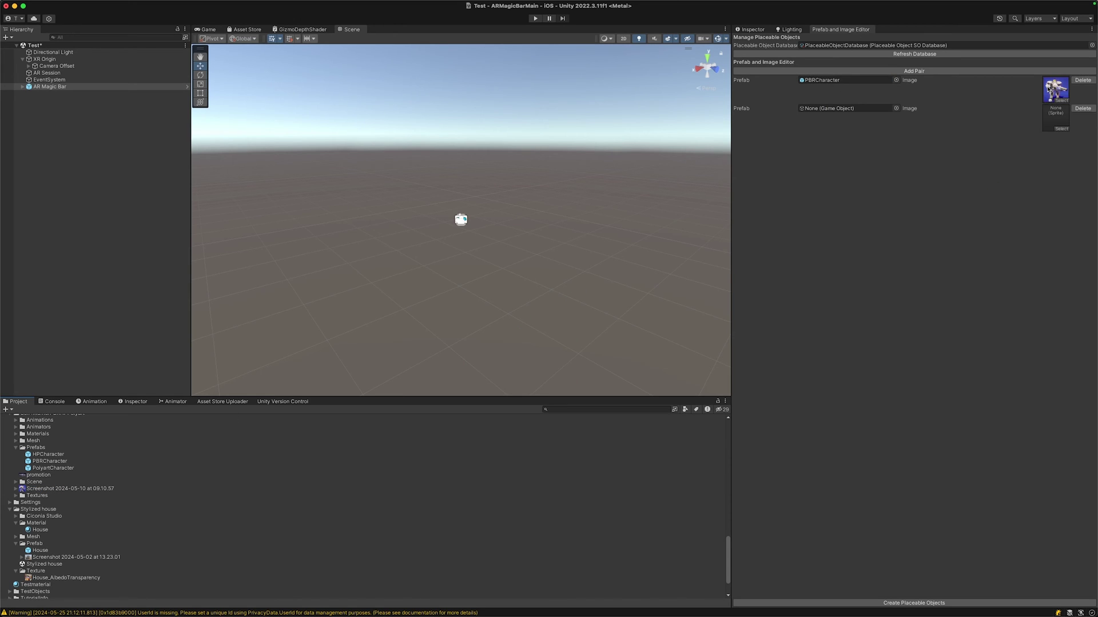
Check the texture type in the import settings of Screenshot 2024-05-10 at 09.10.57, and return to the Prefab and Image Editor.
{"action": "left_click", "coordinate": [54, 489]}
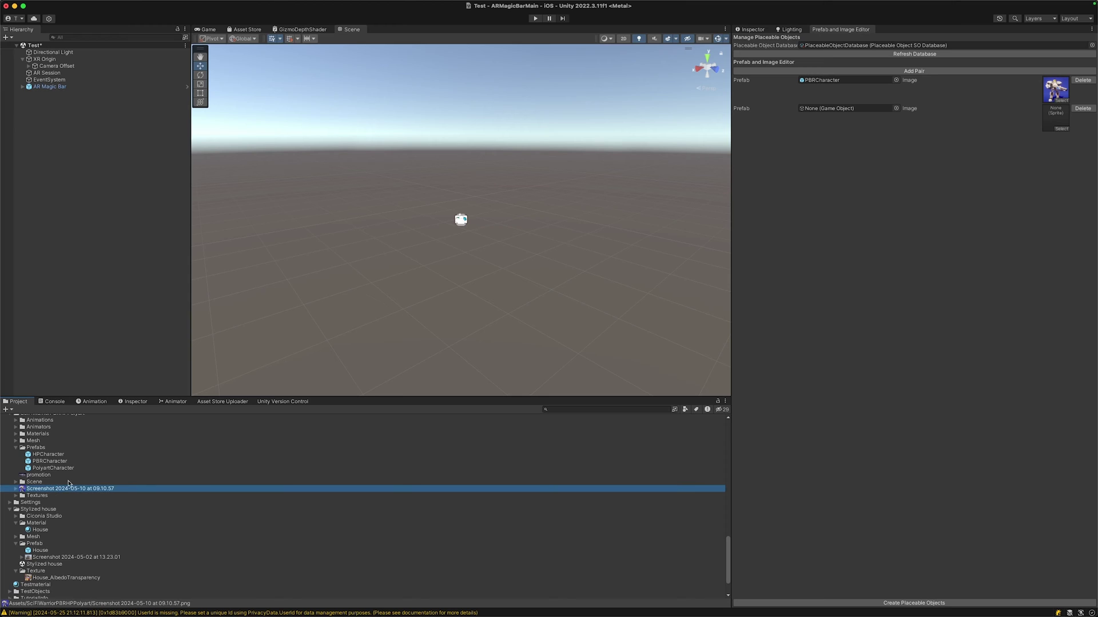
{"action": "left_click", "coordinate": [746, 31]}
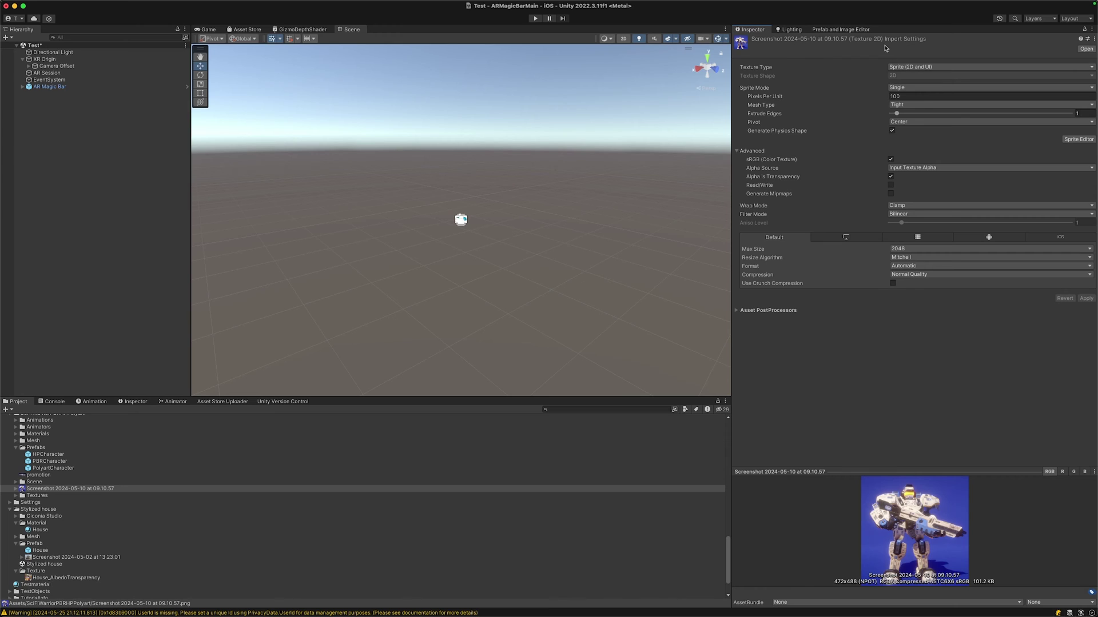
{"action": "left_click", "coordinate": [854, 30]}
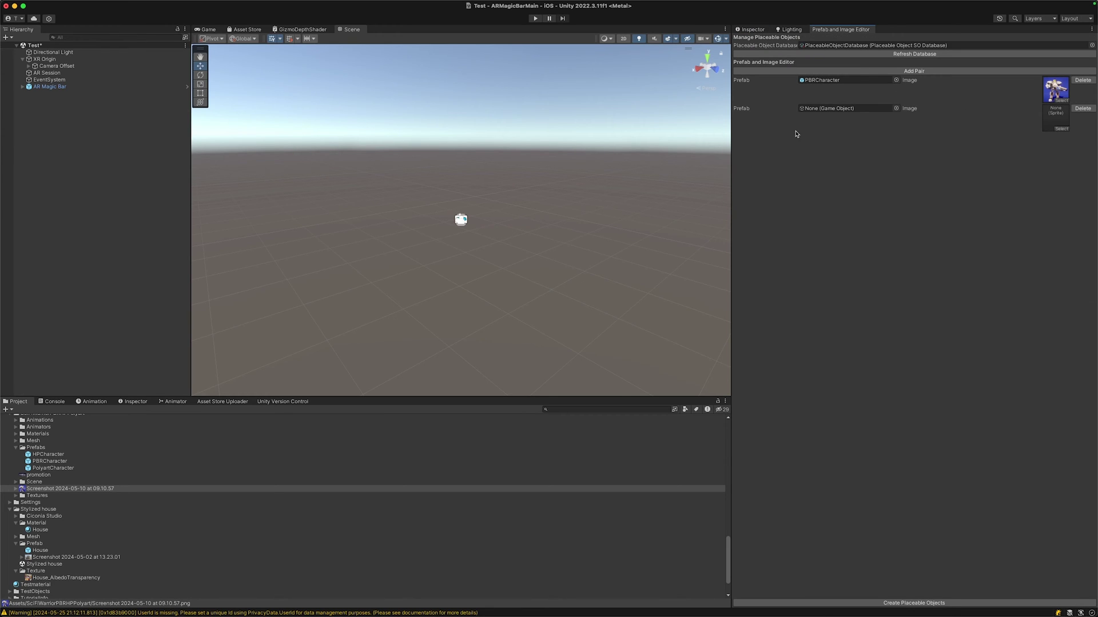
Delete the empty second pair and create the placeable object from the PBRCharacter pair.
{"action": "left_click", "coordinate": [1080, 109]}
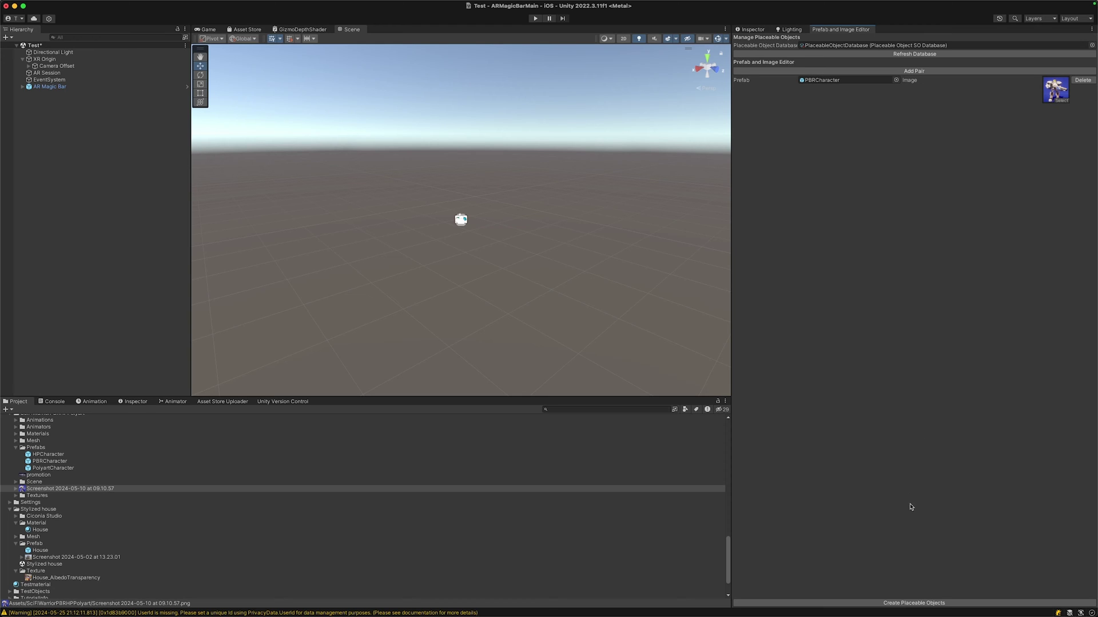
{"action": "left_click", "coordinate": [897, 604]}
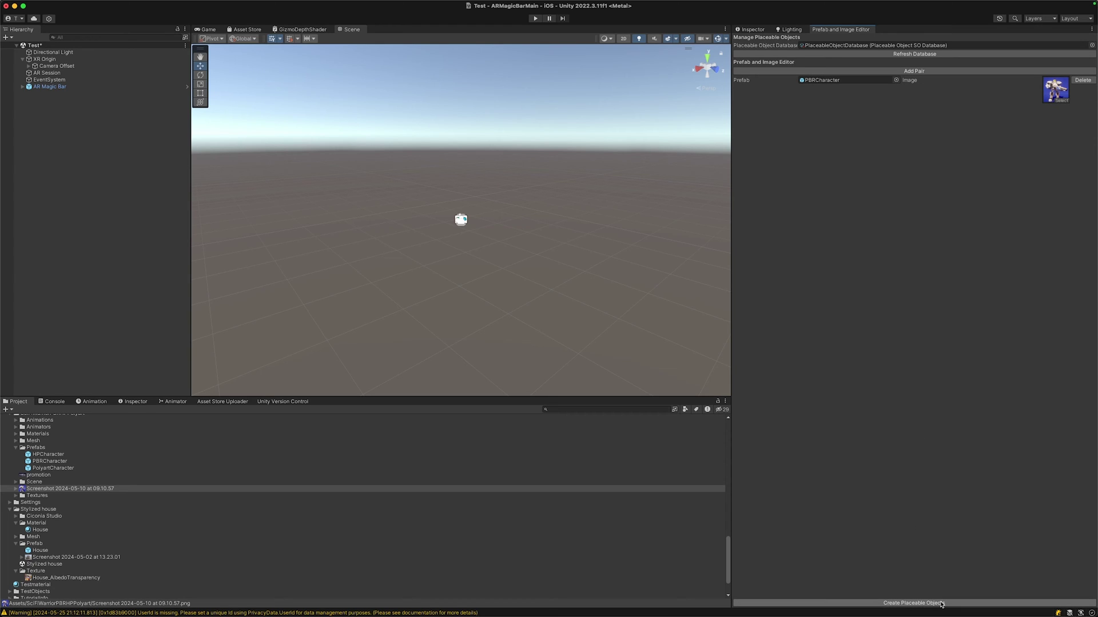
{"action": "left_click", "coordinate": [921, 604]}
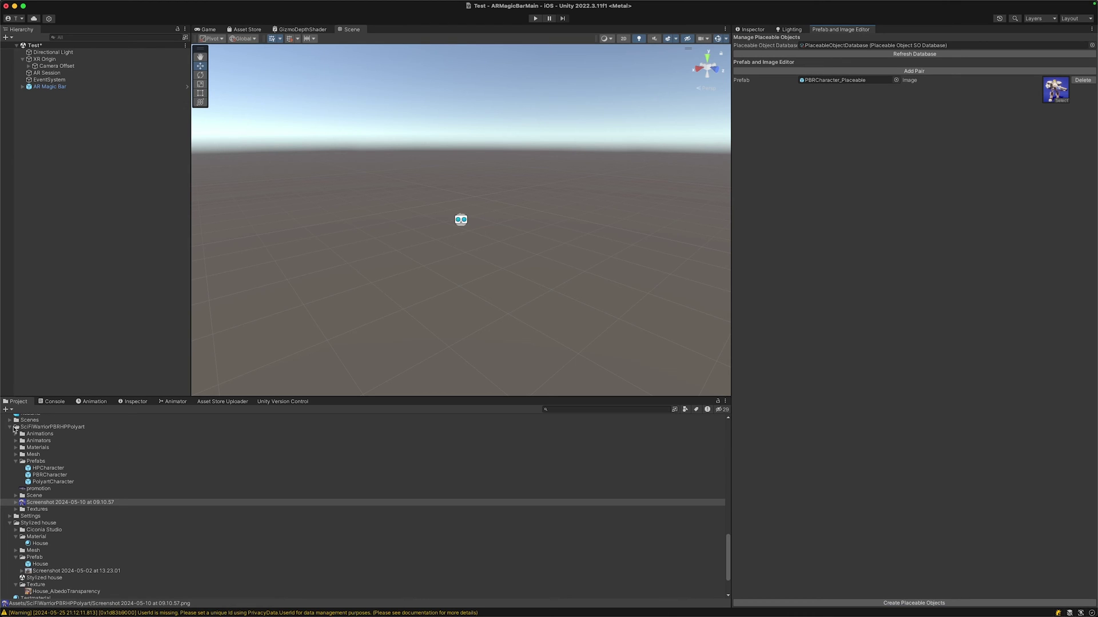
Check the console messages after creating the placeable object.
{"action": "left_click", "coordinate": [52, 402]}
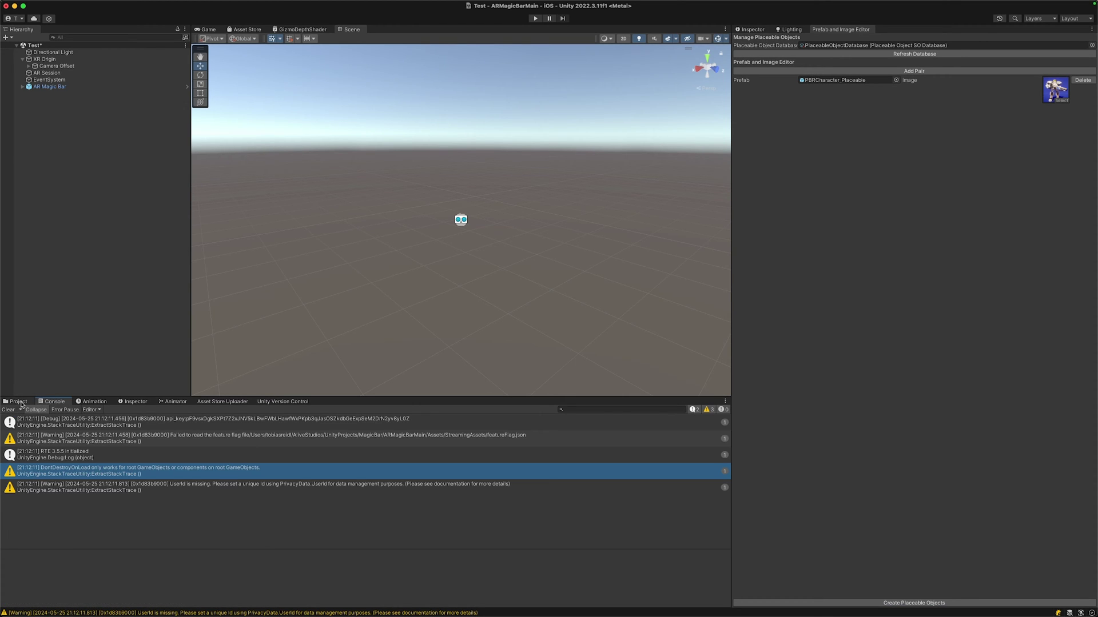
Collapse the expanded ARMagicBar and SciFiWarriorPBRHPPolyart folders in the project assets.
{"action": "left_click", "coordinate": [19, 402]}
{"action": "scroll", "coordinate": [33, 475], "scroll_direction": "up", "scroll_amount": 5}
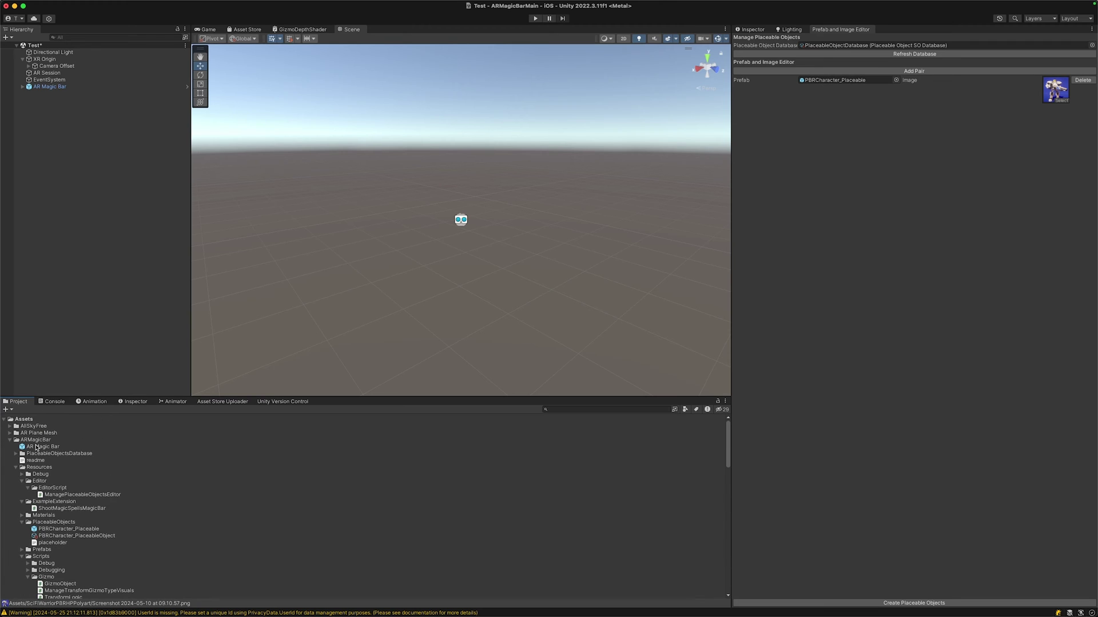
{"action": "left_click", "coordinate": [9, 440]}
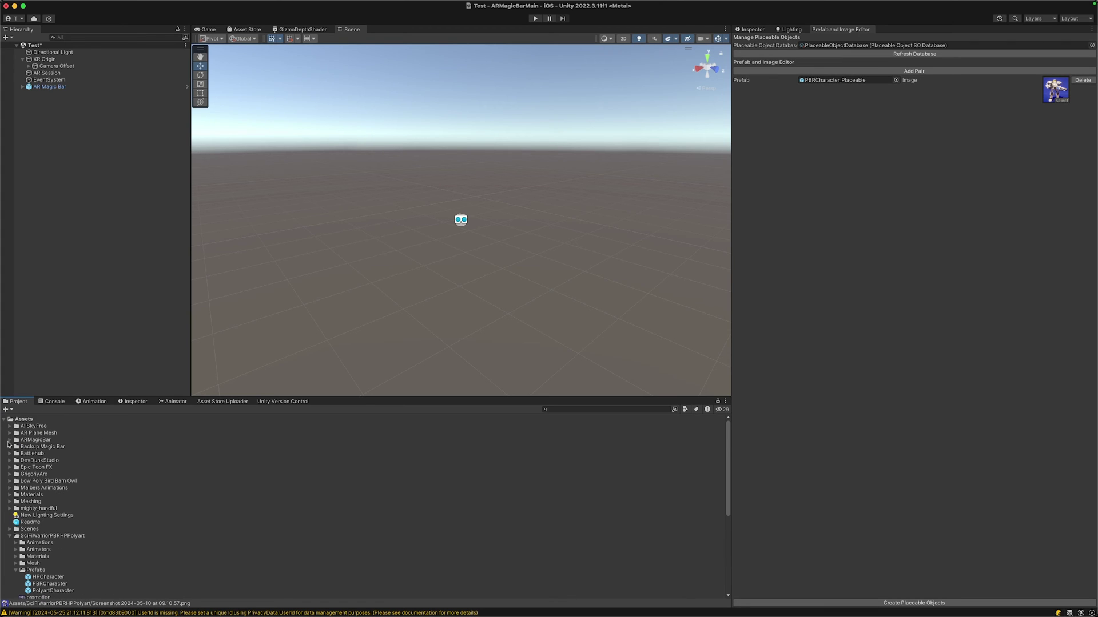
{"action": "left_click", "coordinate": [8, 536]}
{"action": "left_click", "coordinate": [9, 550]}
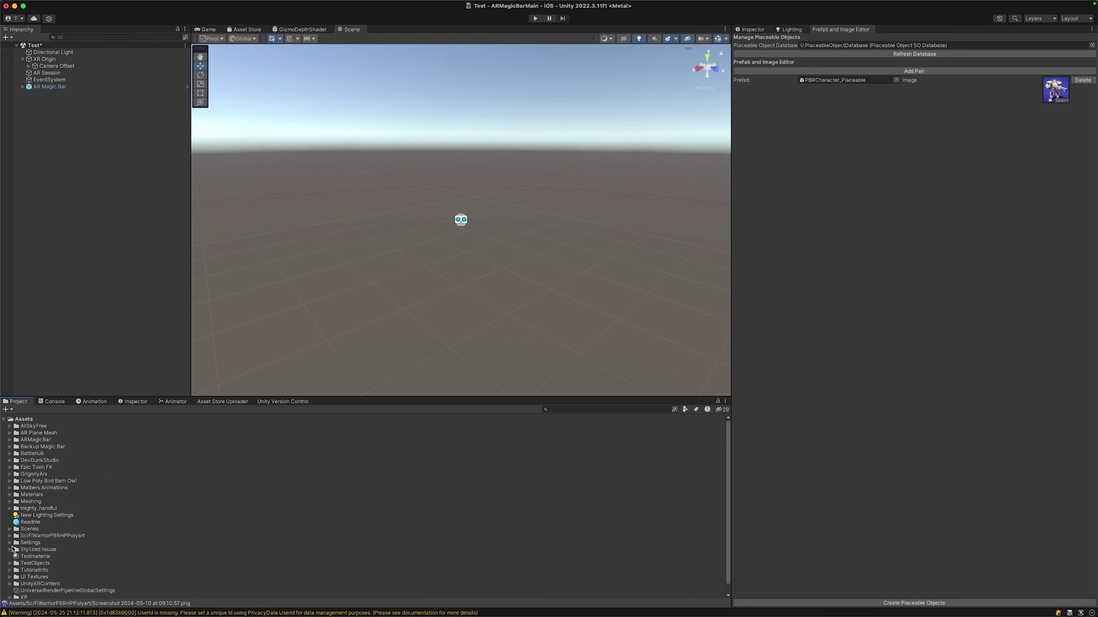
Run the scene in the Game view and test paging through the magic bar's items.
{"action": "left_click", "coordinate": [96, 291]}
{"action": "left_click", "coordinate": [208, 30]}
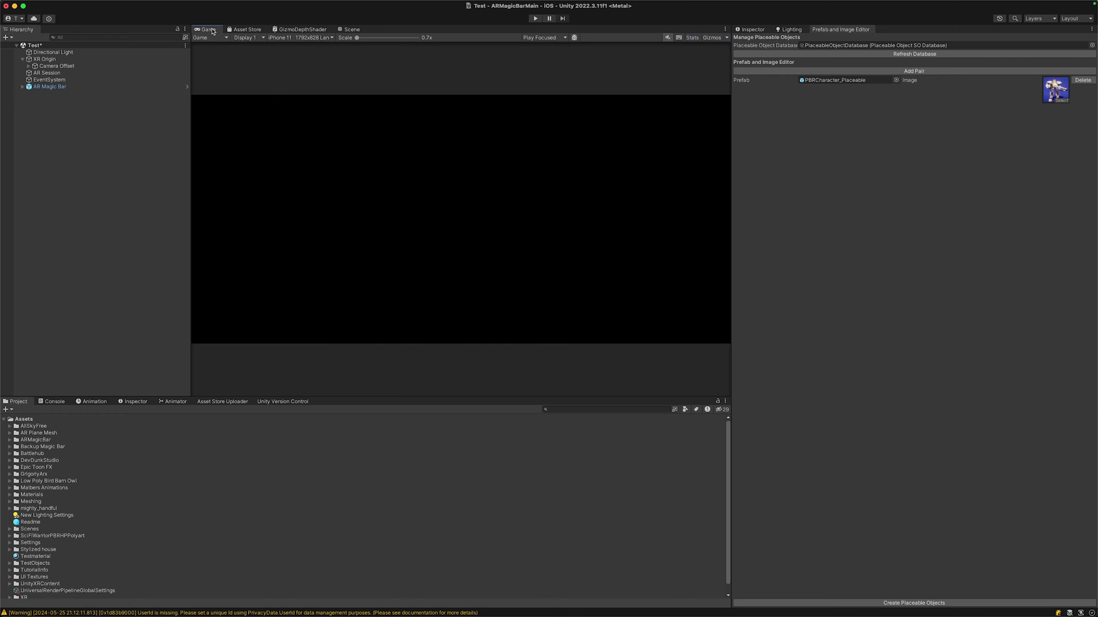
{"action": "left_click", "coordinate": [536, 18]}
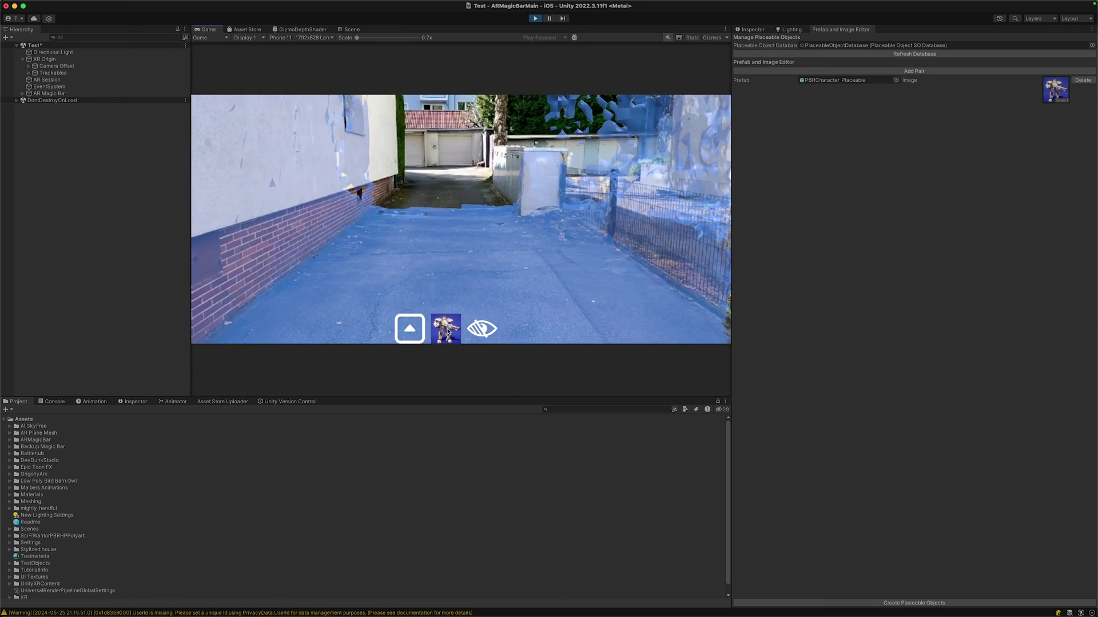
{"action": "left_click", "coordinate": [409, 332]}
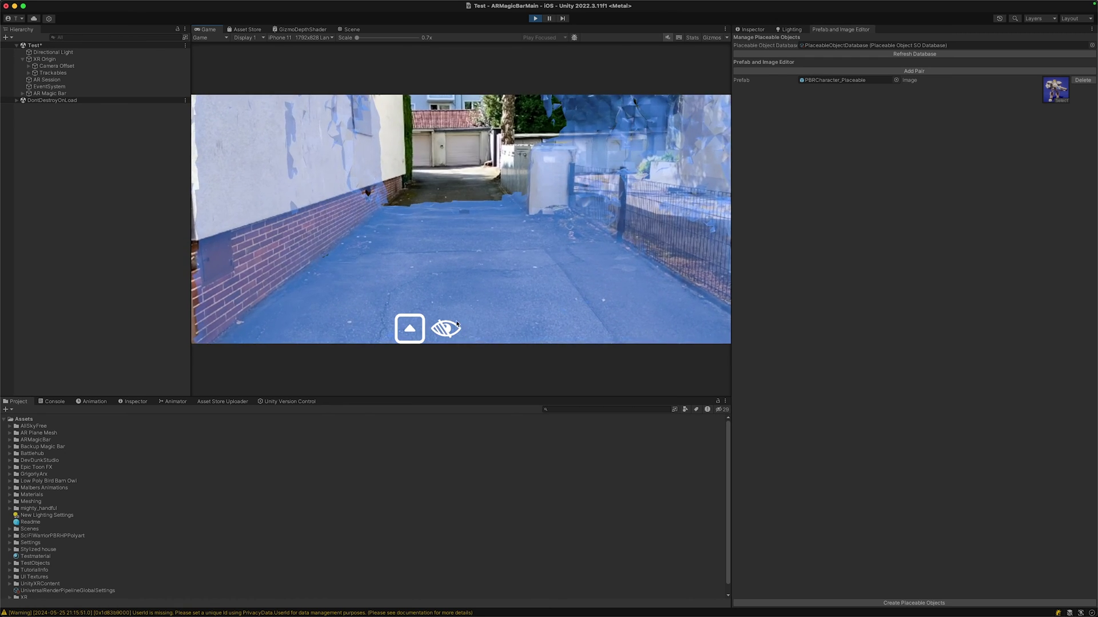
{"action": "left_click", "coordinate": [413, 332]}
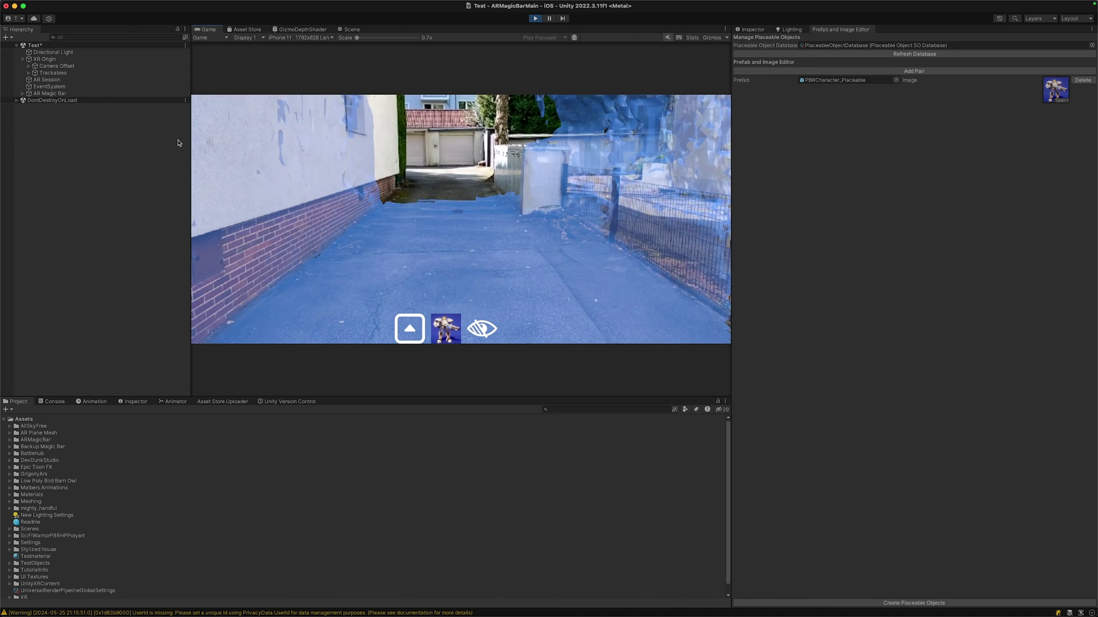
Turn off Enable Page in the Placement Bar UI of the AR Magic Bar's PlacementBarLogic object and rerun the scene.
{"action": "left_click", "coordinate": [63, 93]}
{"action": "left_click", "coordinate": [751, 30]}
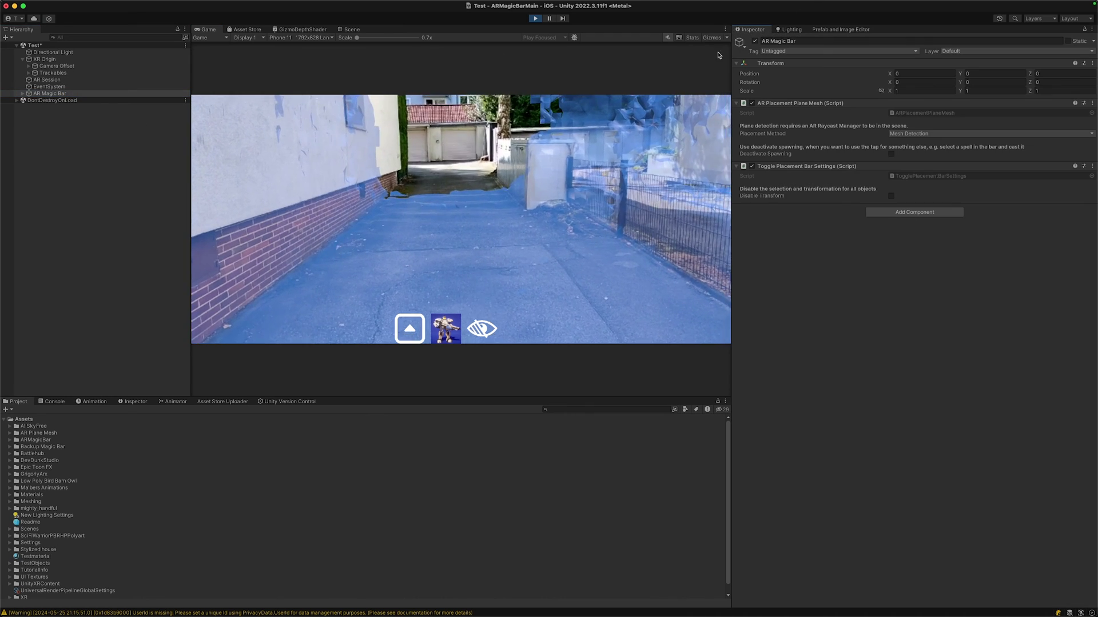
{"action": "left_click", "coordinate": [22, 94]}
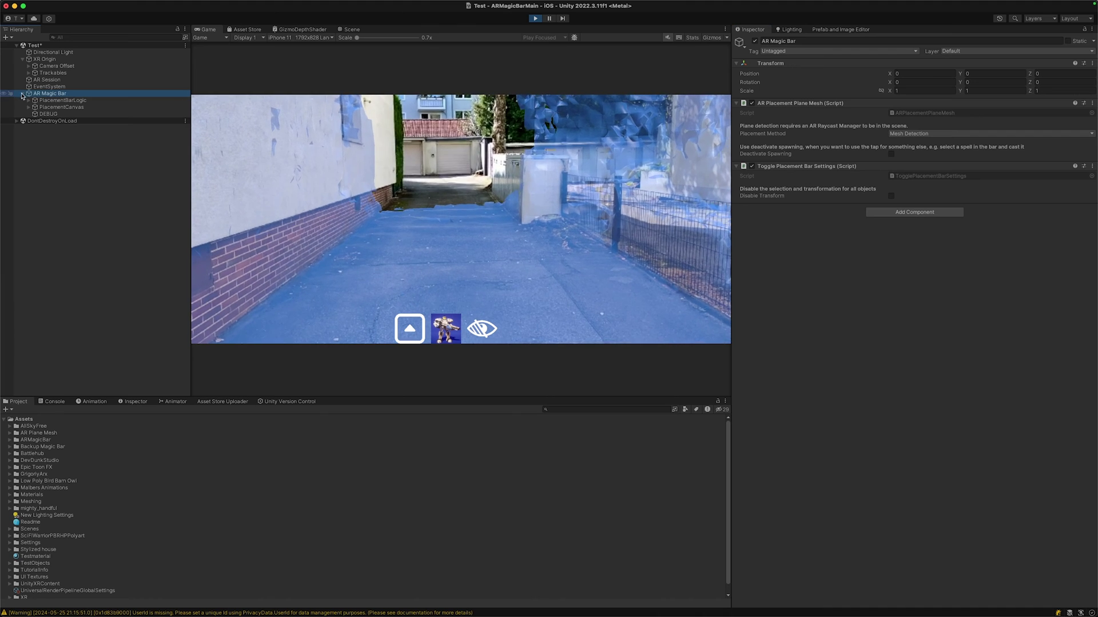
{"action": "left_click", "coordinate": [58, 101]}
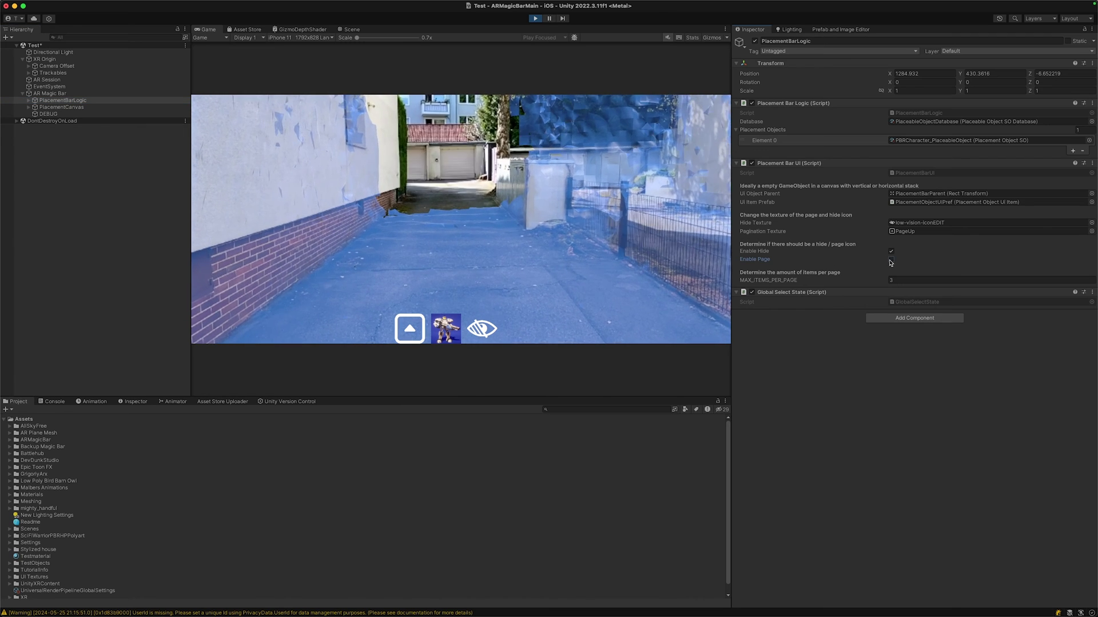
{"action": "left_click", "coordinate": [535, 18]}
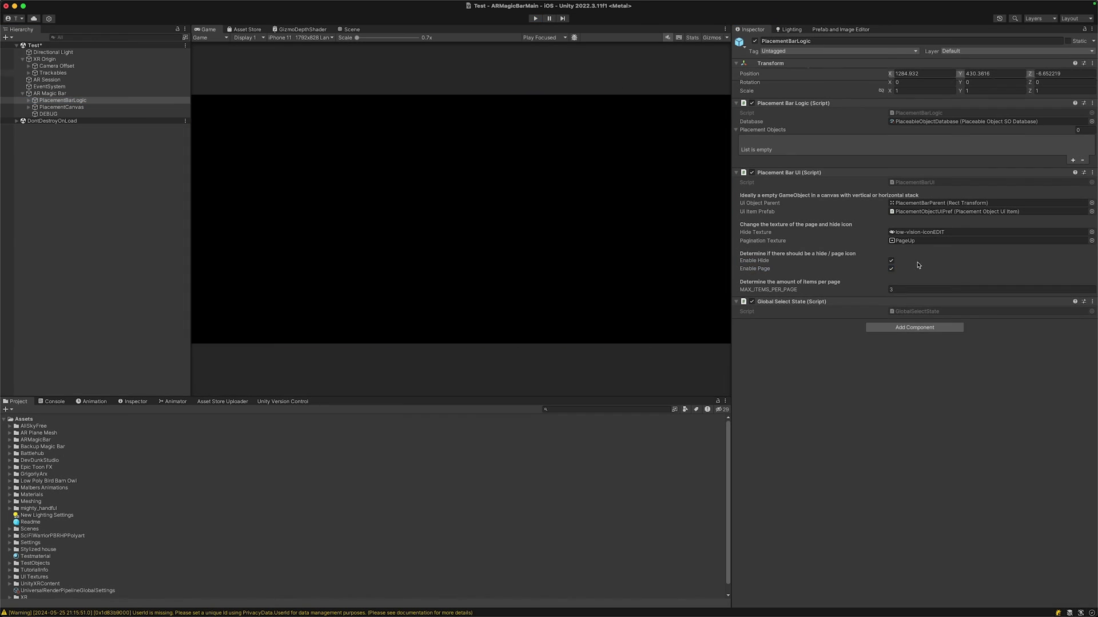
{"action": "left_click", "coordinate": [533, 18]}
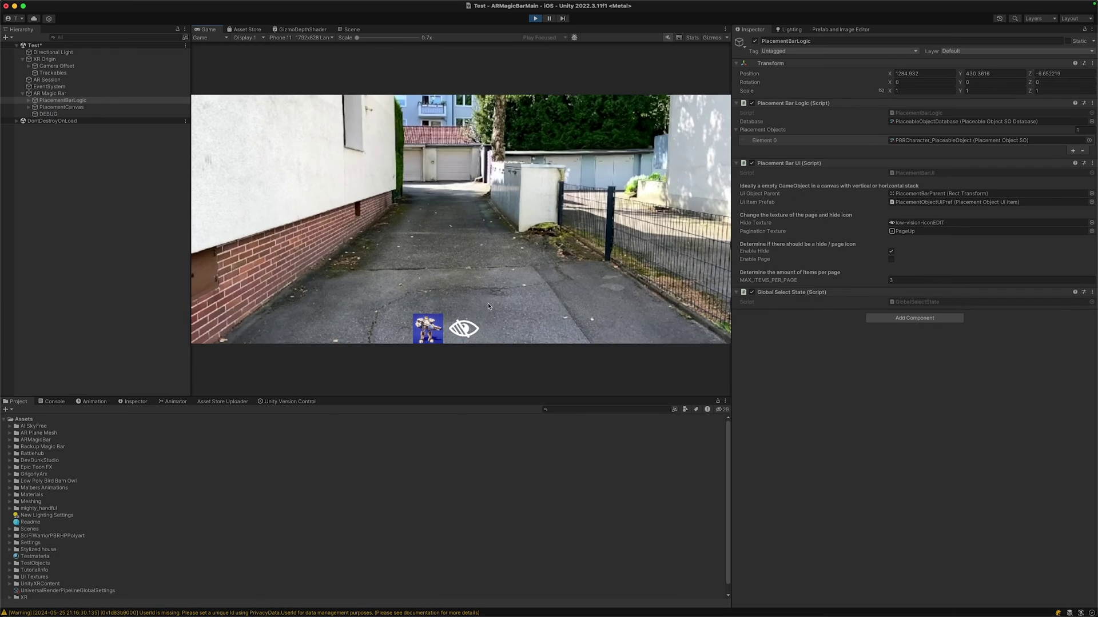
Hide and reshow the magic bar's items, and place the PBRCharacter robot on the meshed driveway.
{"action": "left_click", "coordinate": [462, 330]}
{"action": "left_click", "coordinate": [431, 331]}
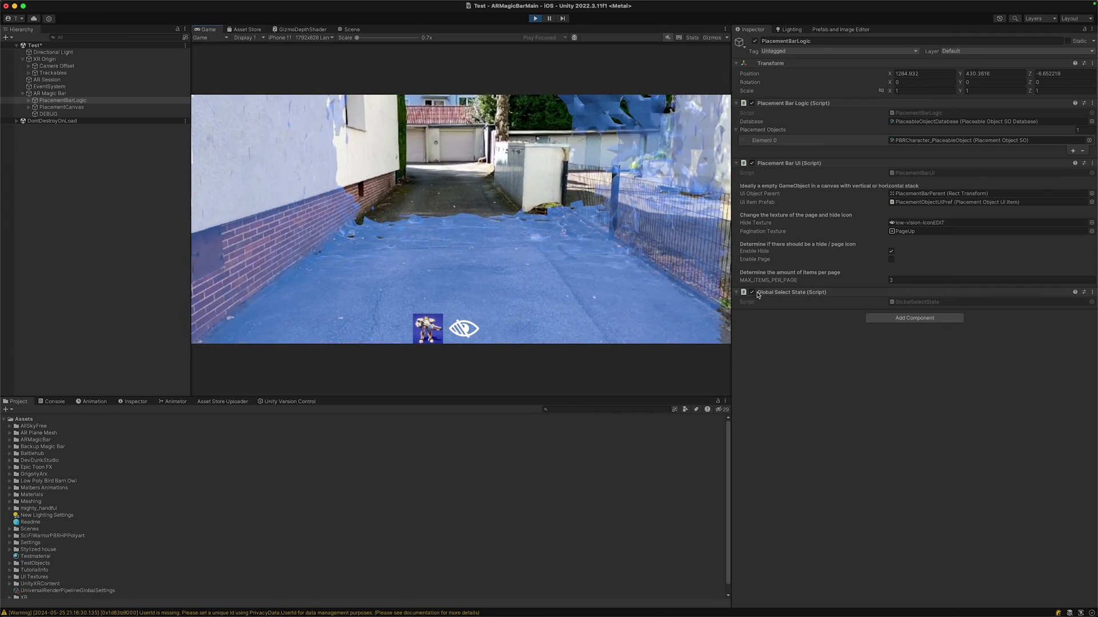
{"action": "left_click", "coordinate": [430, 331]}
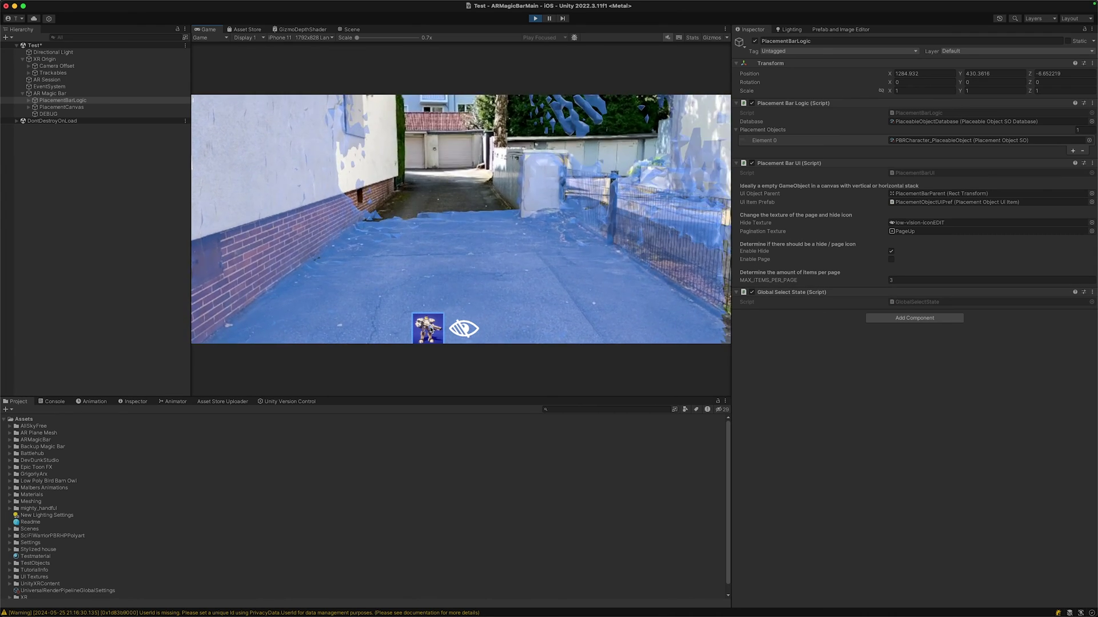
{"action": "left_click", "coordinate": [427, 242]}
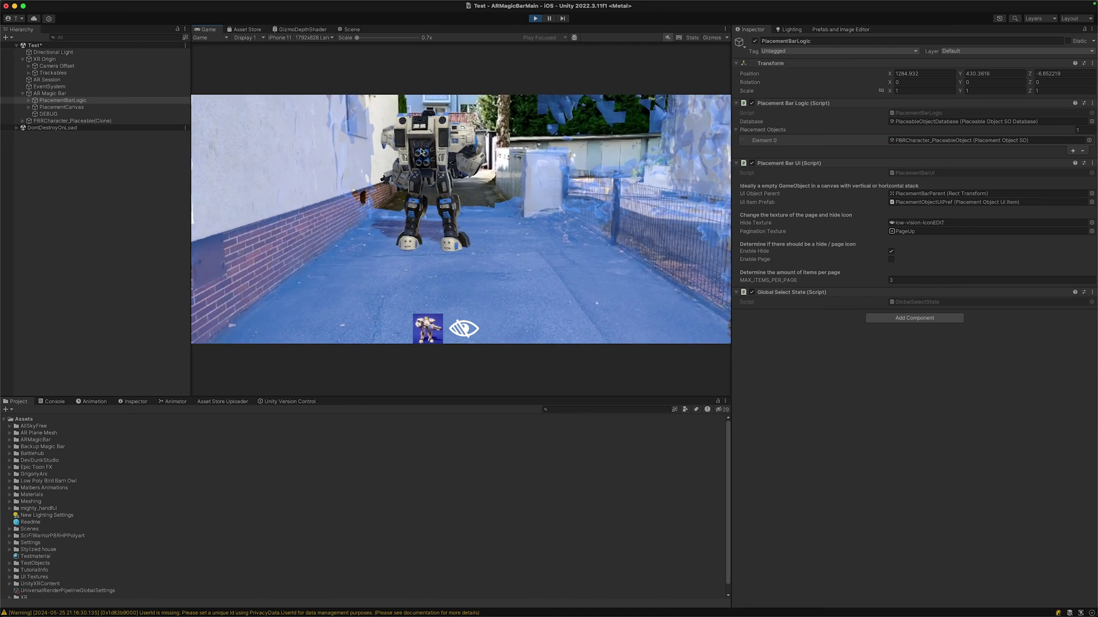
Rotate the placed robot sideways about its vertical axis and leave rotation mode.
{"action": "left_click", "coordinate": [416, 166]}
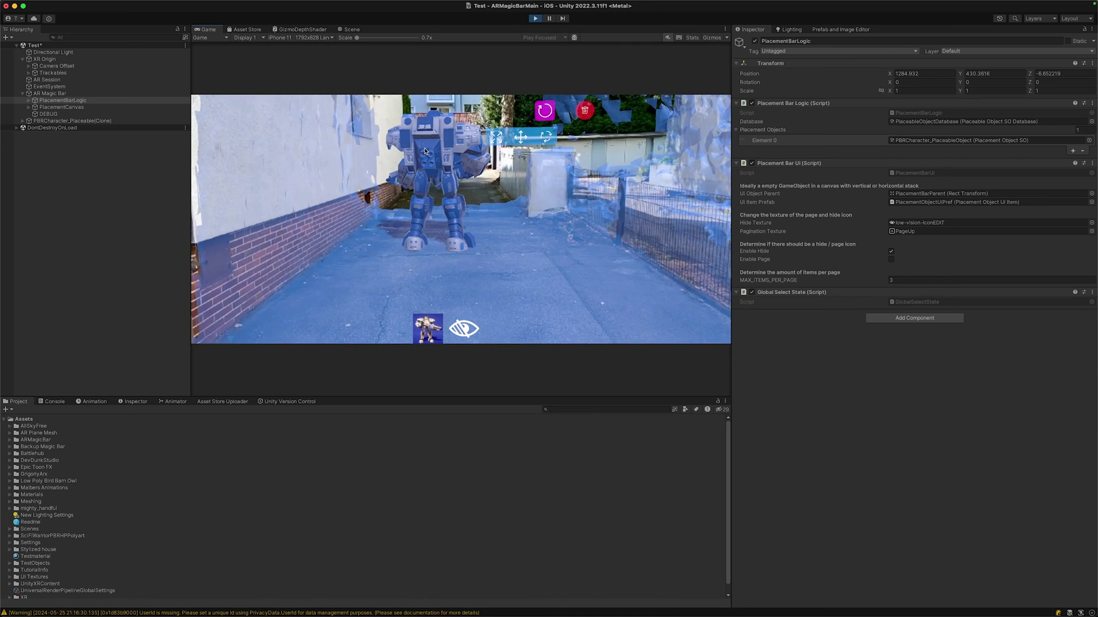
{"action": "left_click", "coordinate": [550, 135]}
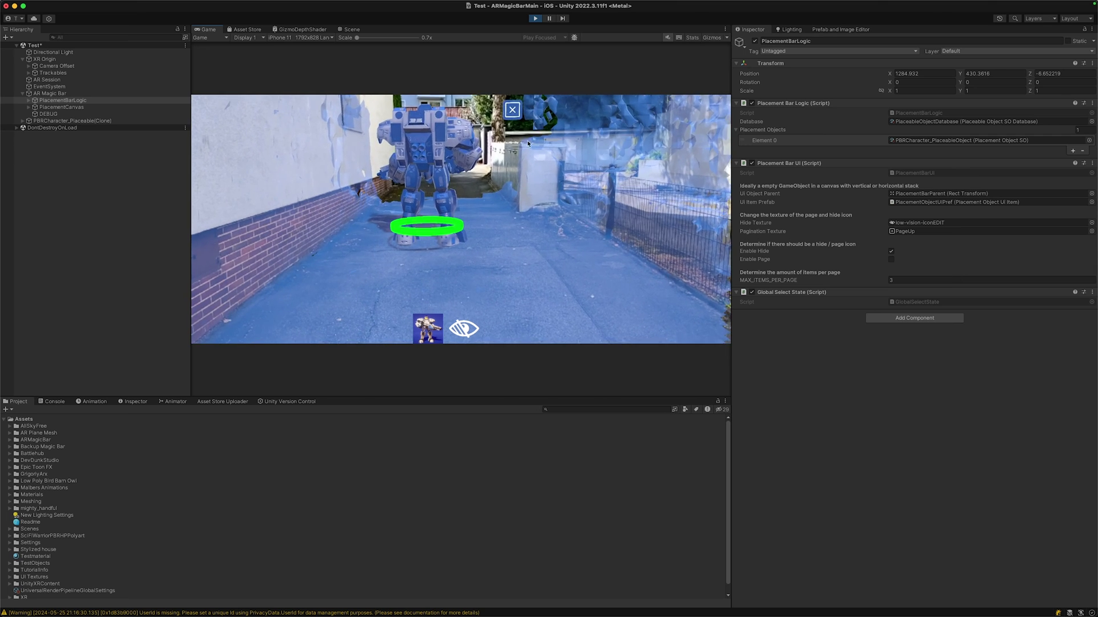
{"action": "left_click_drag", "start_coordinate": [444, 235], "coordinate": [402, 89]}
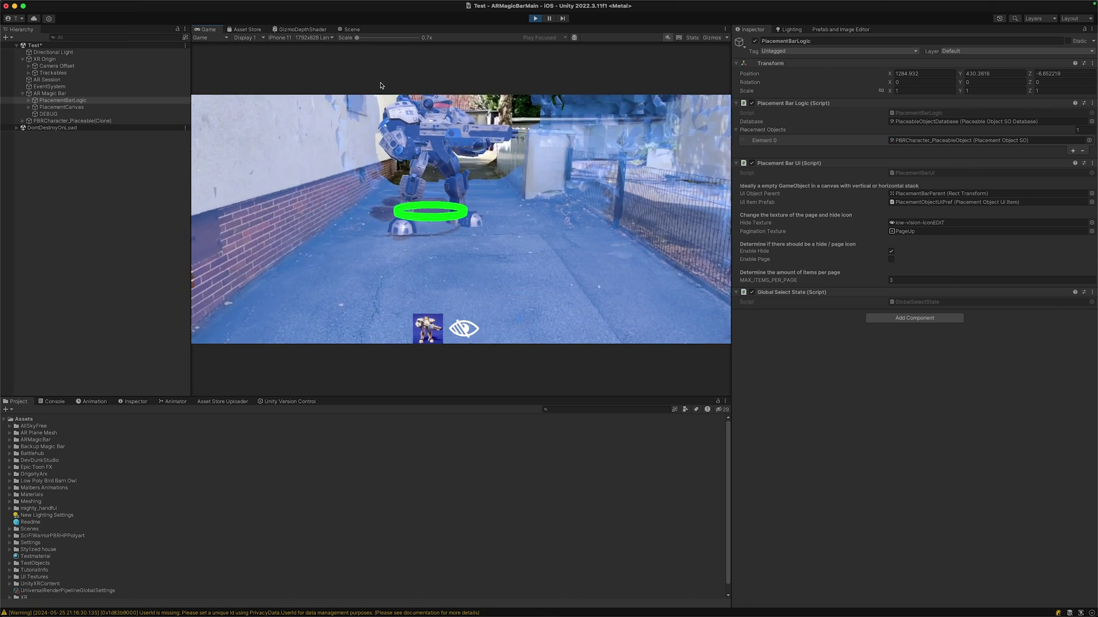
{"action": "left_click", "coordinate": [359, 102]}
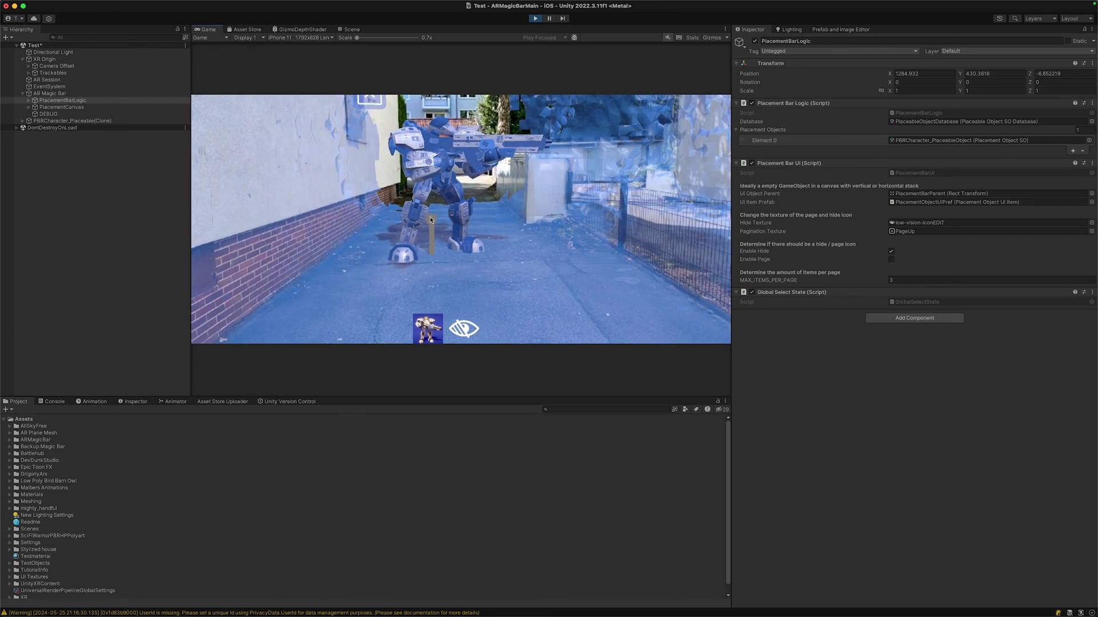
Scale the placed robot down, and reposition and turn it on the driveway.
{"action": "left_click", "coordinate": [408, 167]}
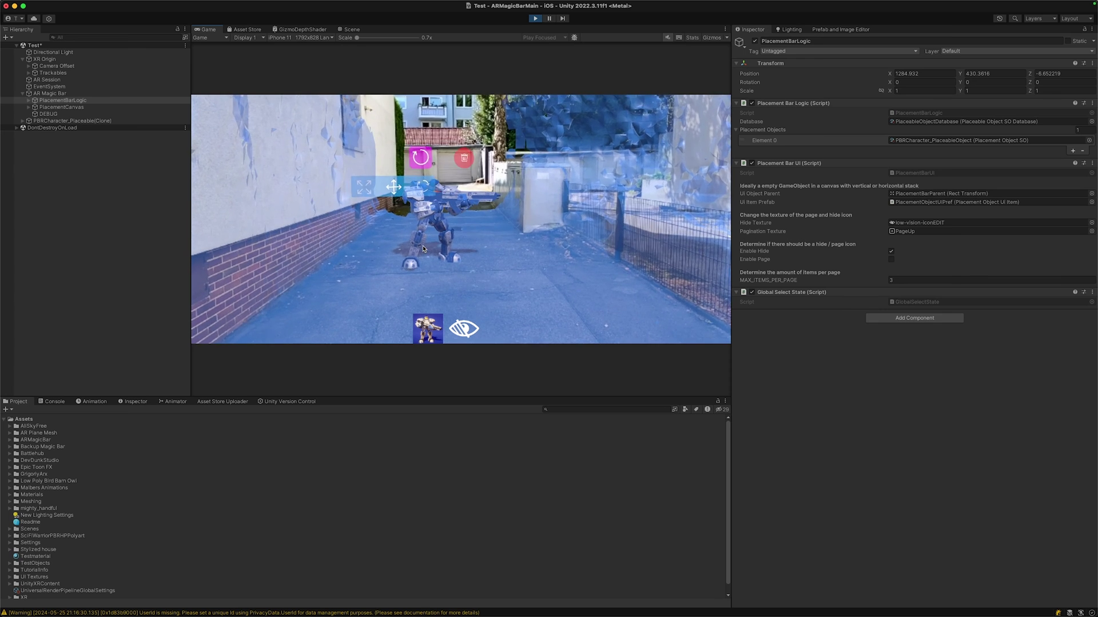
{"action": "left_click", "coordinate": [393, 189]}
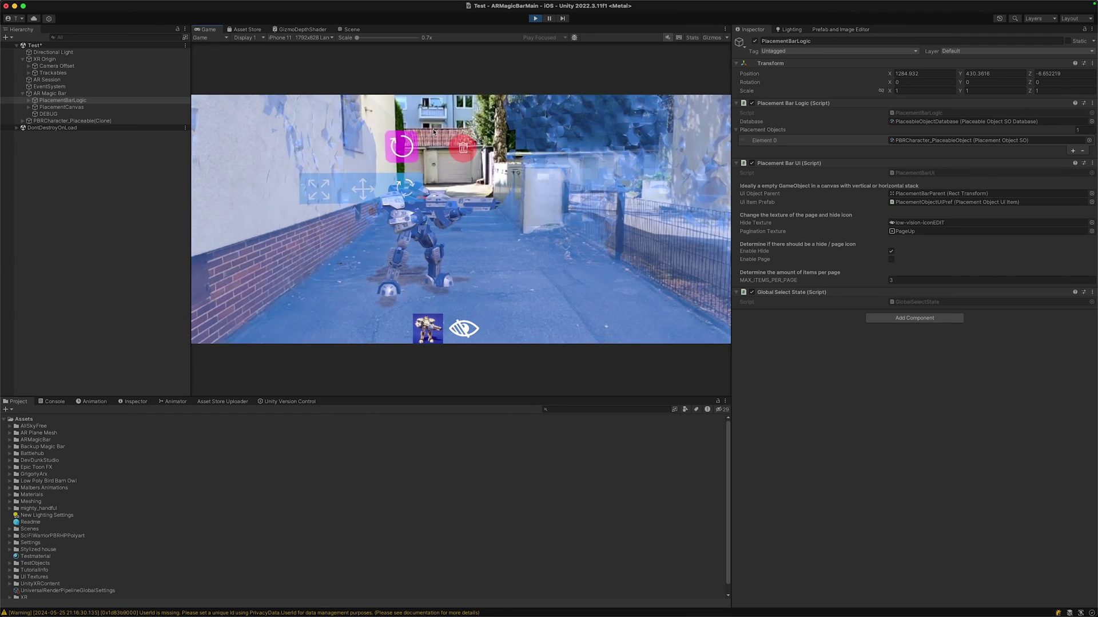
{"action": "left_click", "coordinate": [401, 146]}
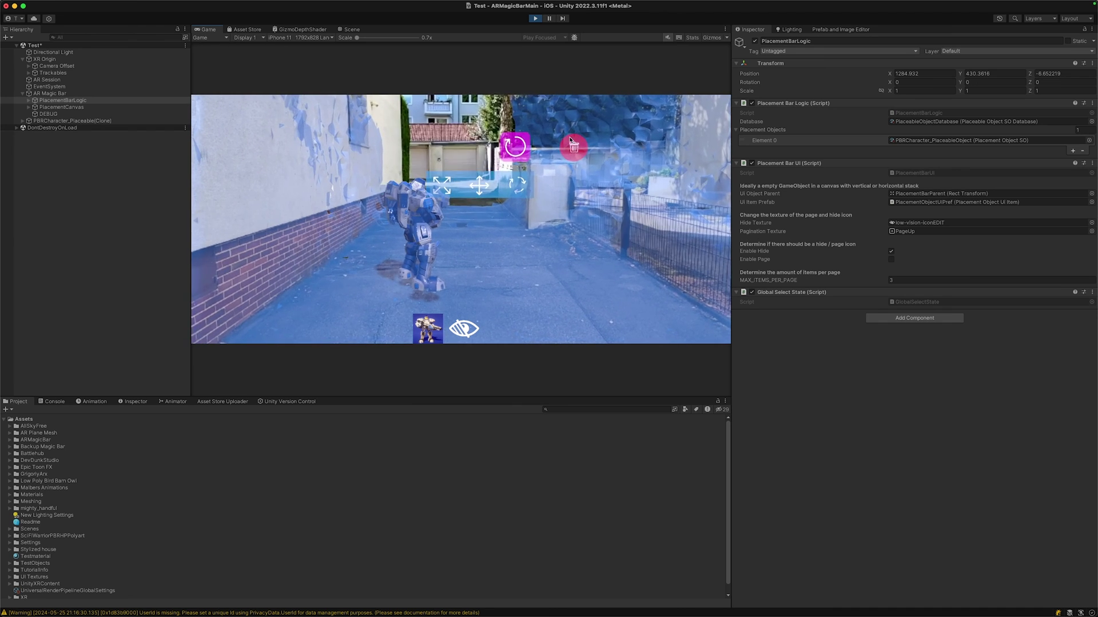